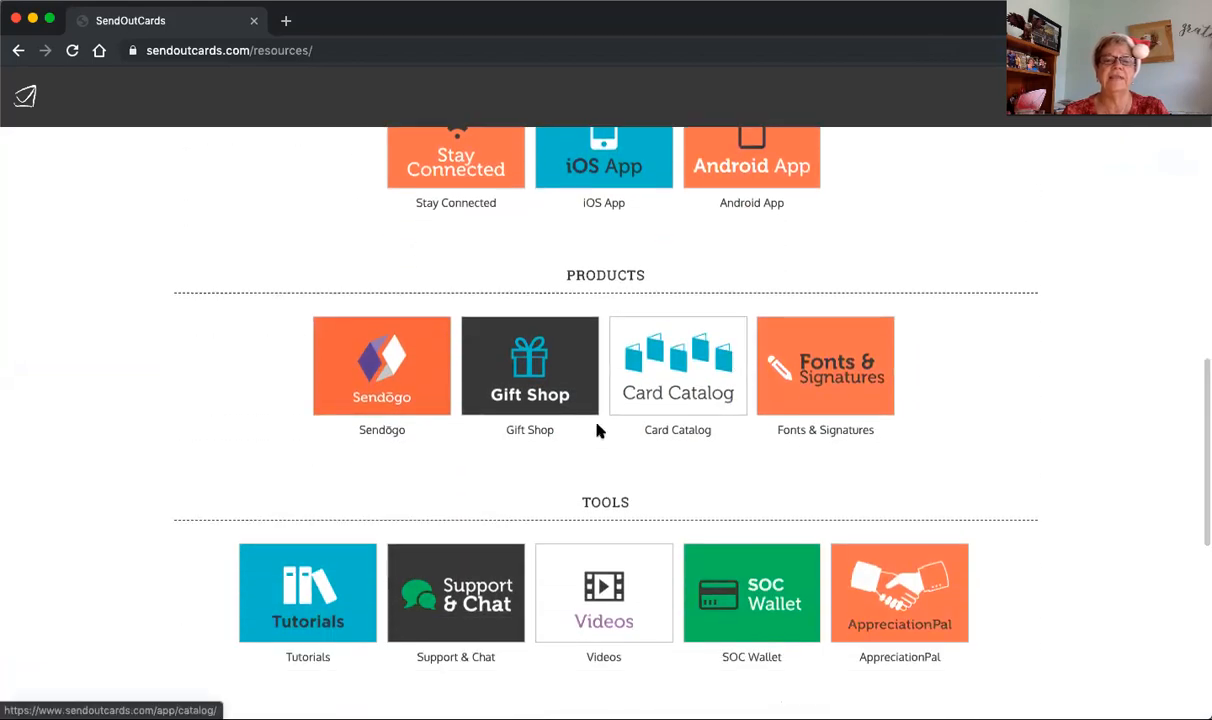
# - Open the Tutorials page from the resources and look through the list of available tutorial videos
pyautogui.click(305, 598)
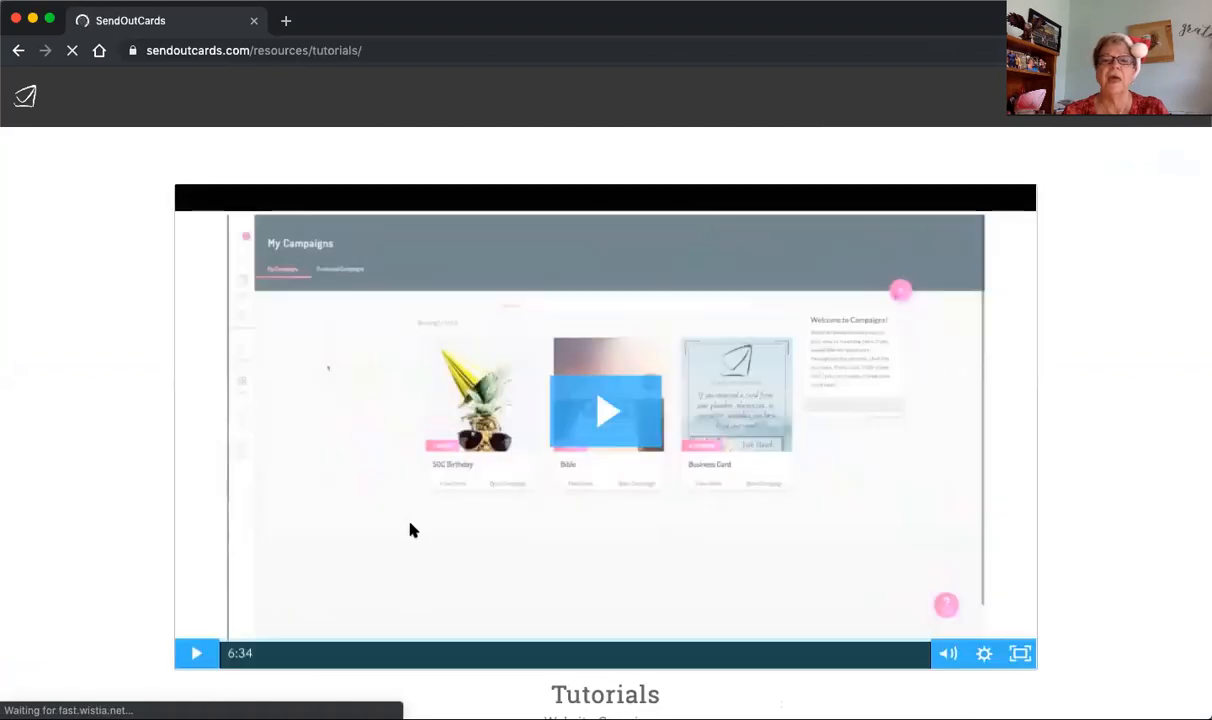
pyautogui.scroll(-4, 427, 522)
pyautogui.scroll(-5, 430, 523)
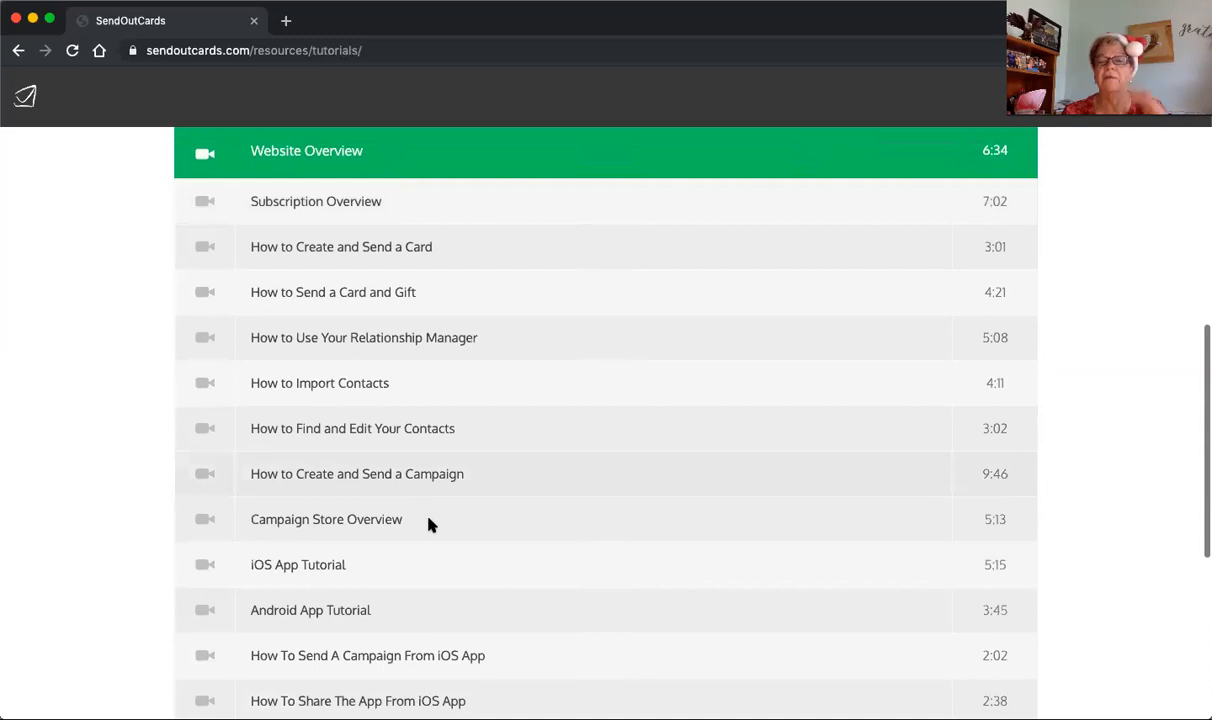
pyautogui.scroll(-1, 430, 524)
pyautogui.scroll(8, 430, 524)
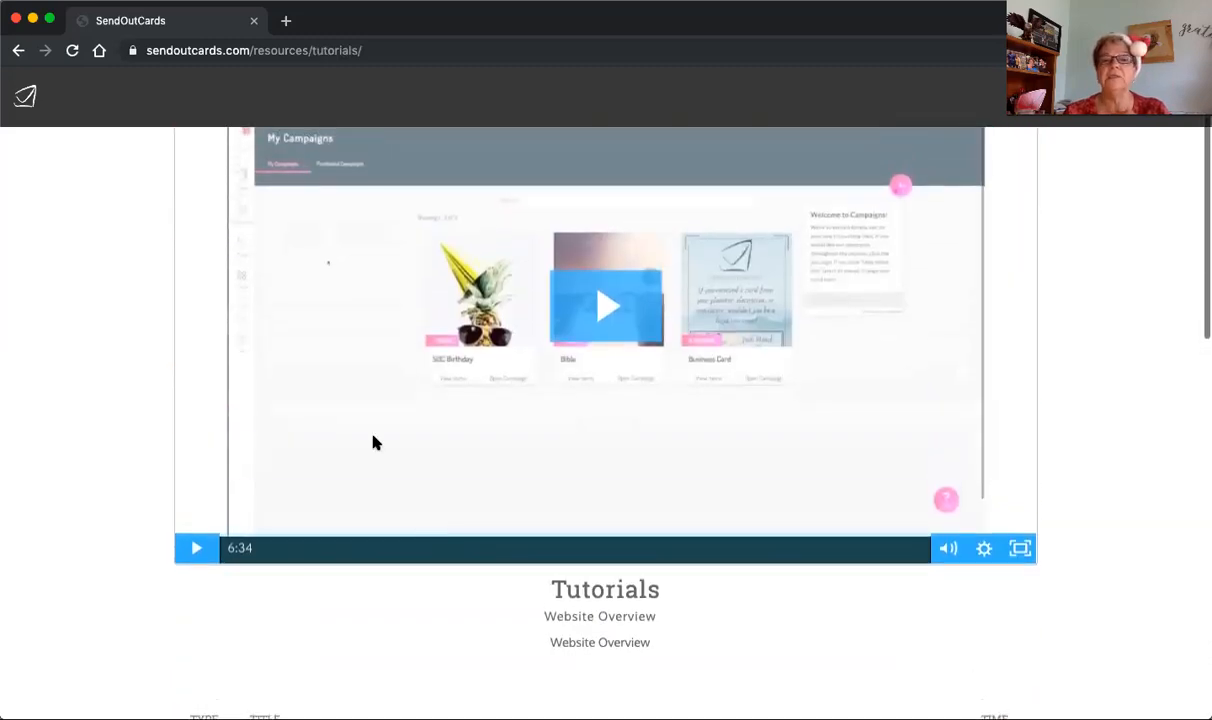
# - Go back to the app's home page and show the Help and Message support options
pyautogui.click(19, 52)
pyautogui.click(19, 52)
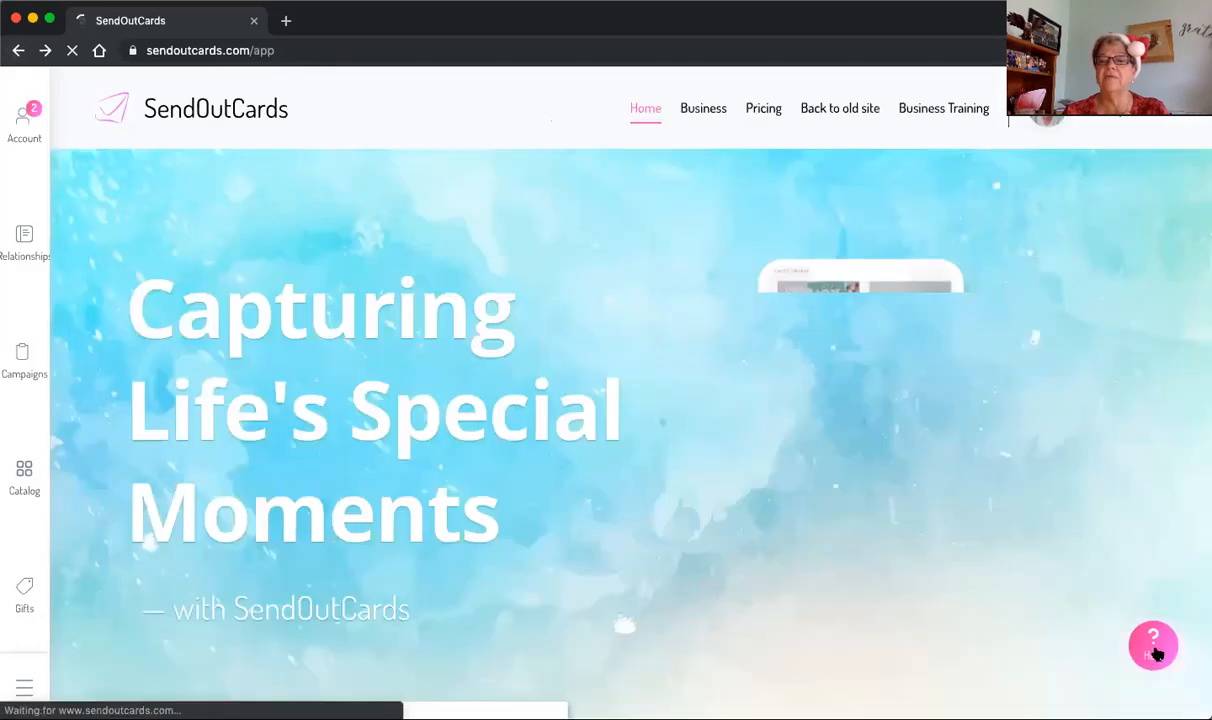
pyautogui.click(1156, 649)
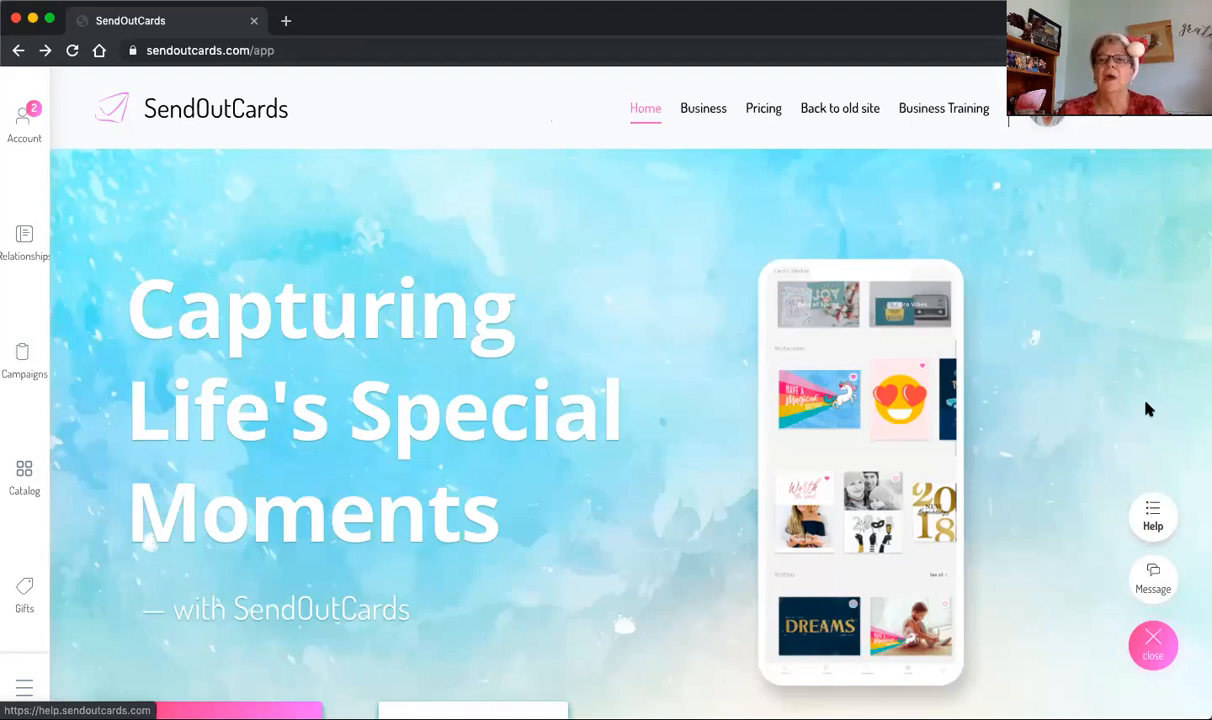
pyautogui.click(1131, 240)
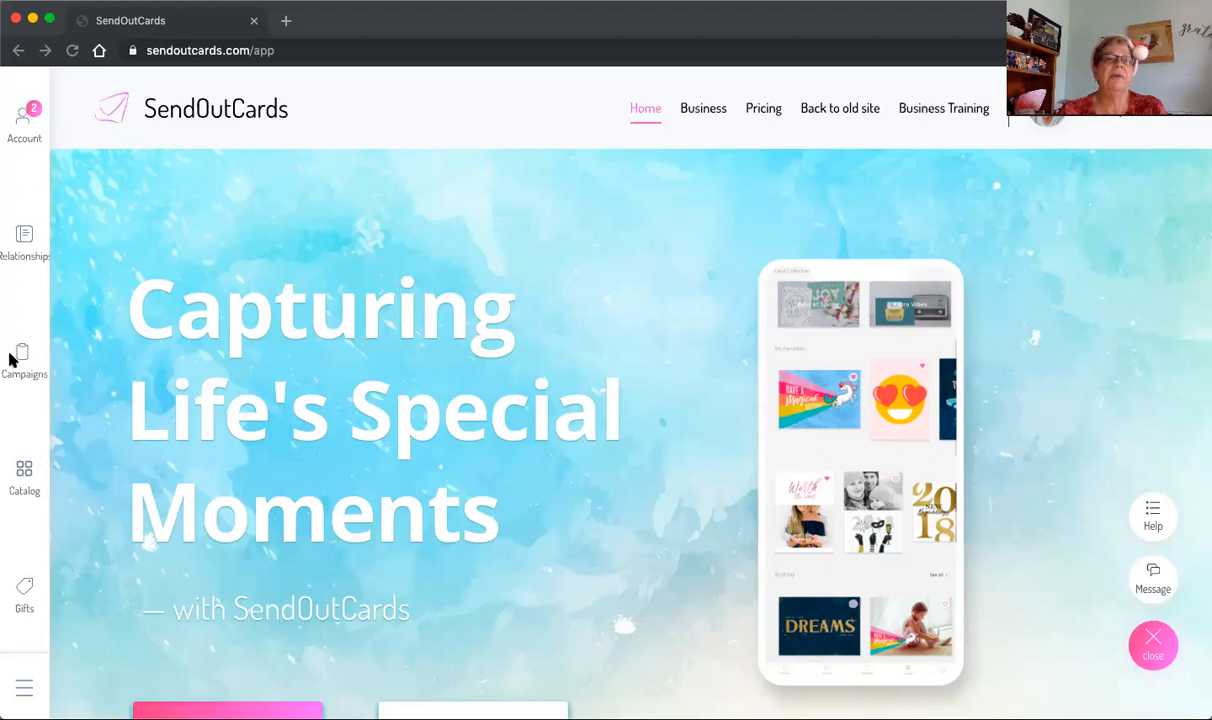
# - Add a new contact in Relationships with first and last name, complete the address from the saved suggestion, and save it
pyautogui.click(24, 240)
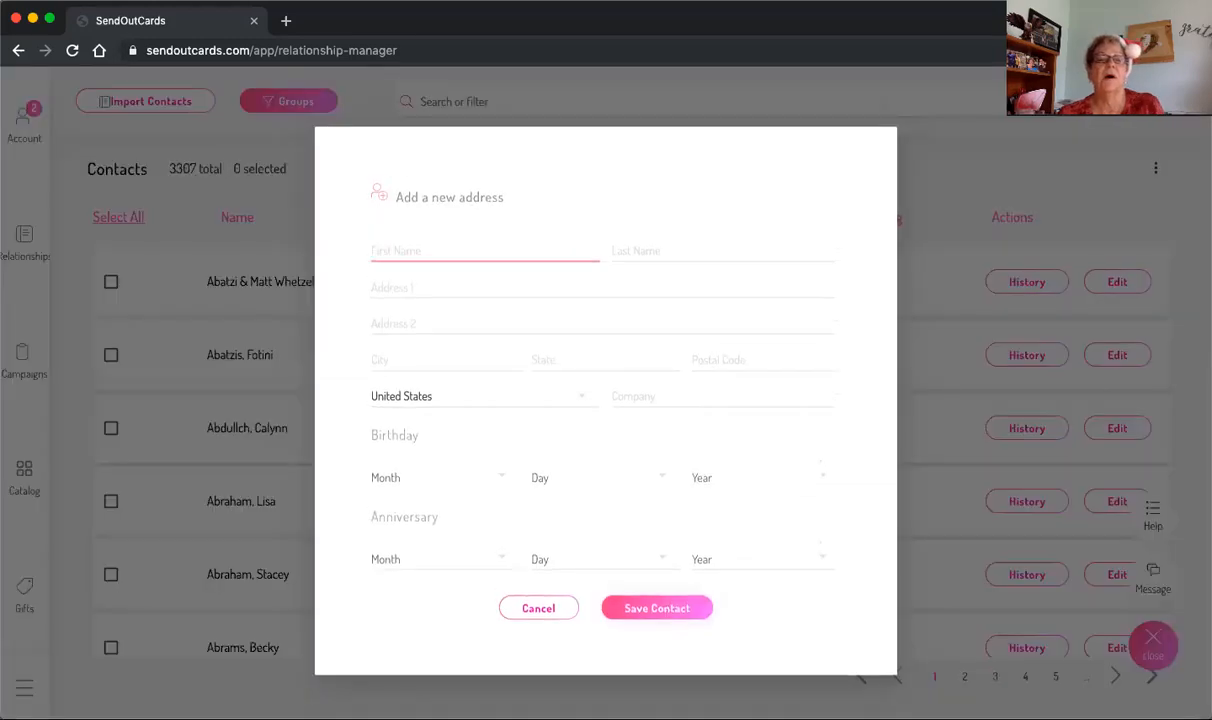
pyautogui.write('Happy')
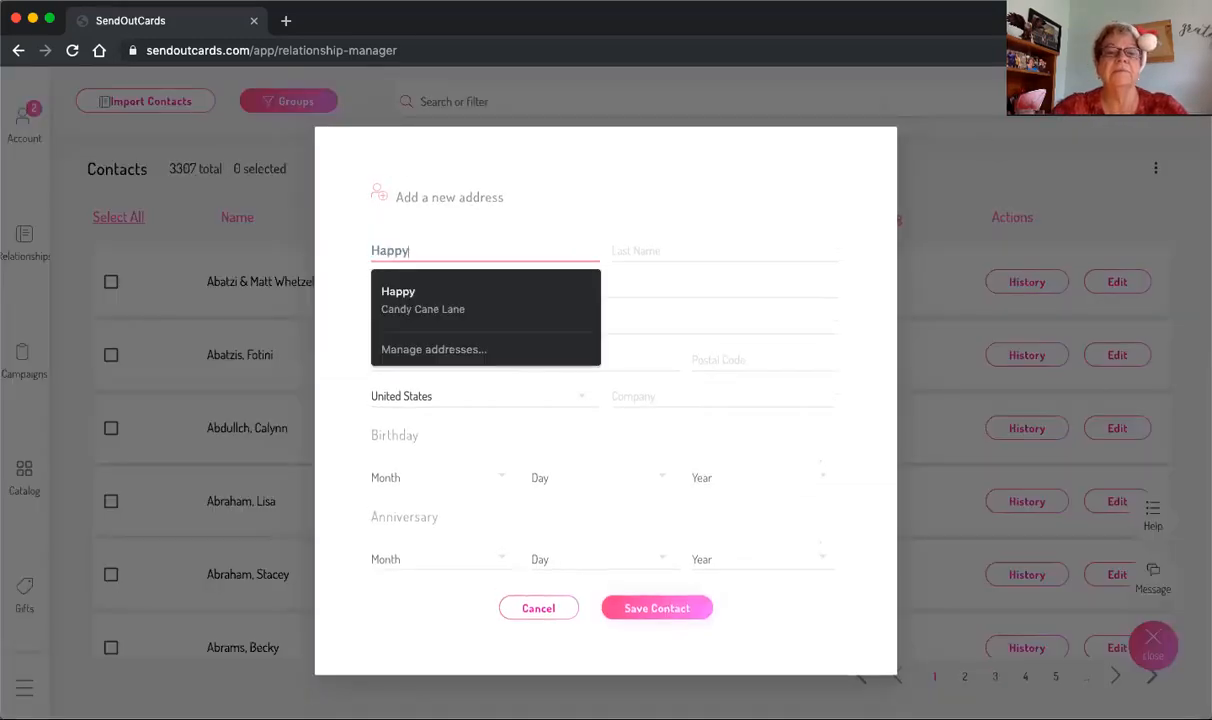
pyautogui.press('Tab')
pyautogui.write('Ho')
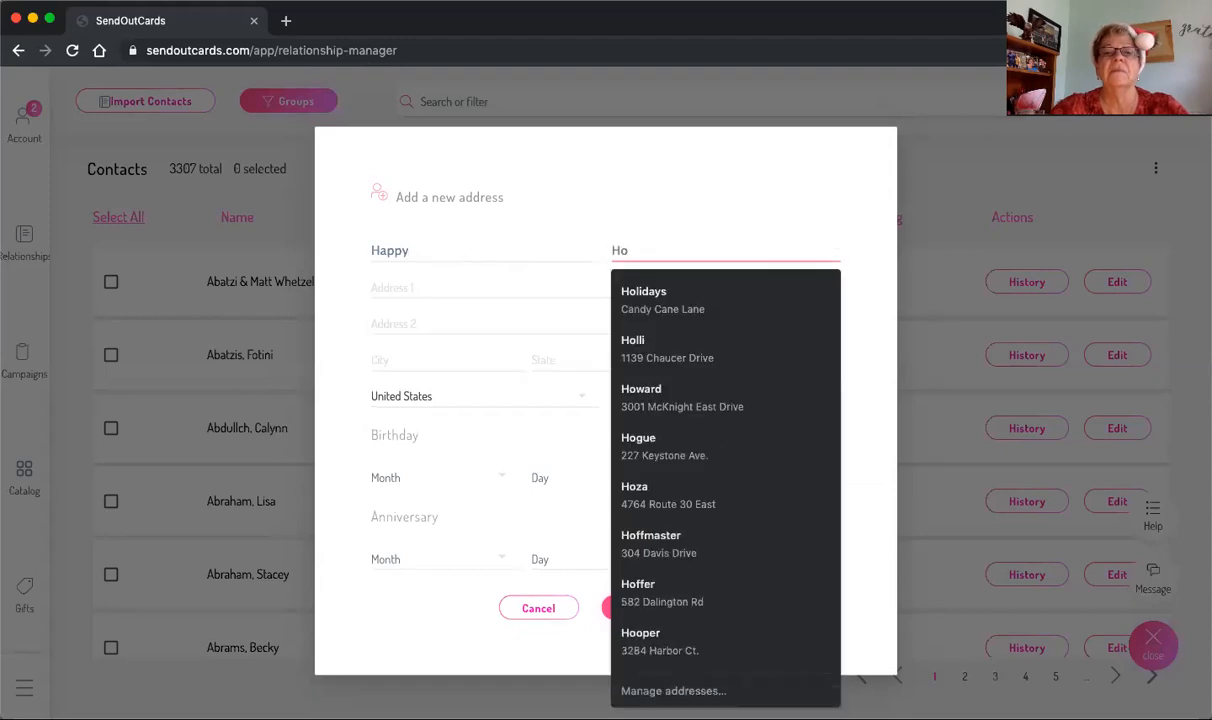
pyautogui.write('llidays')
pyautogui.press('Tab')
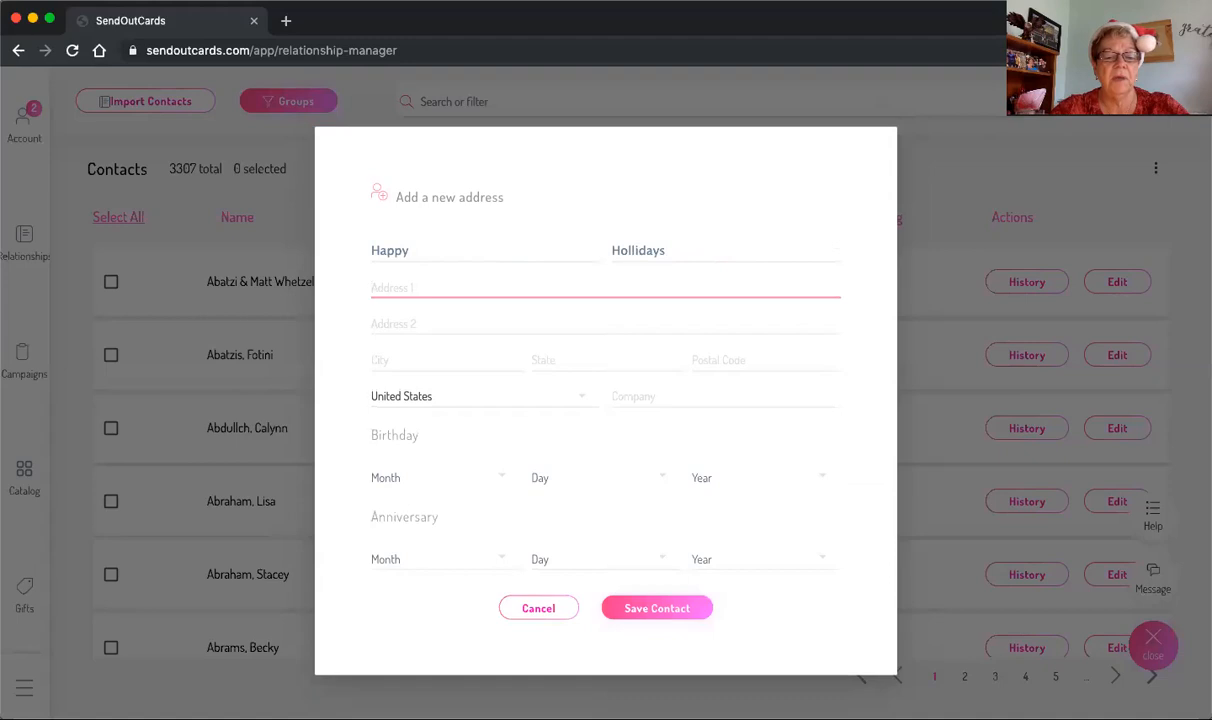
pyautogui.write('Candy')
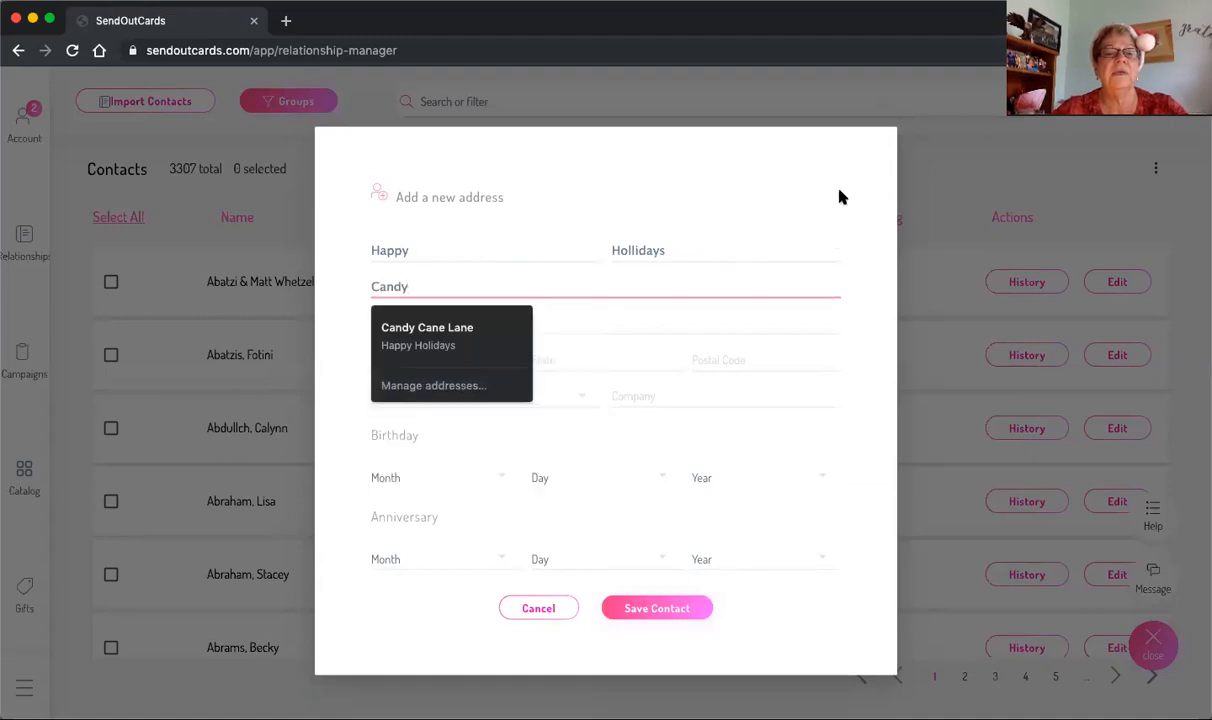
pyautogui.click(470, 345)
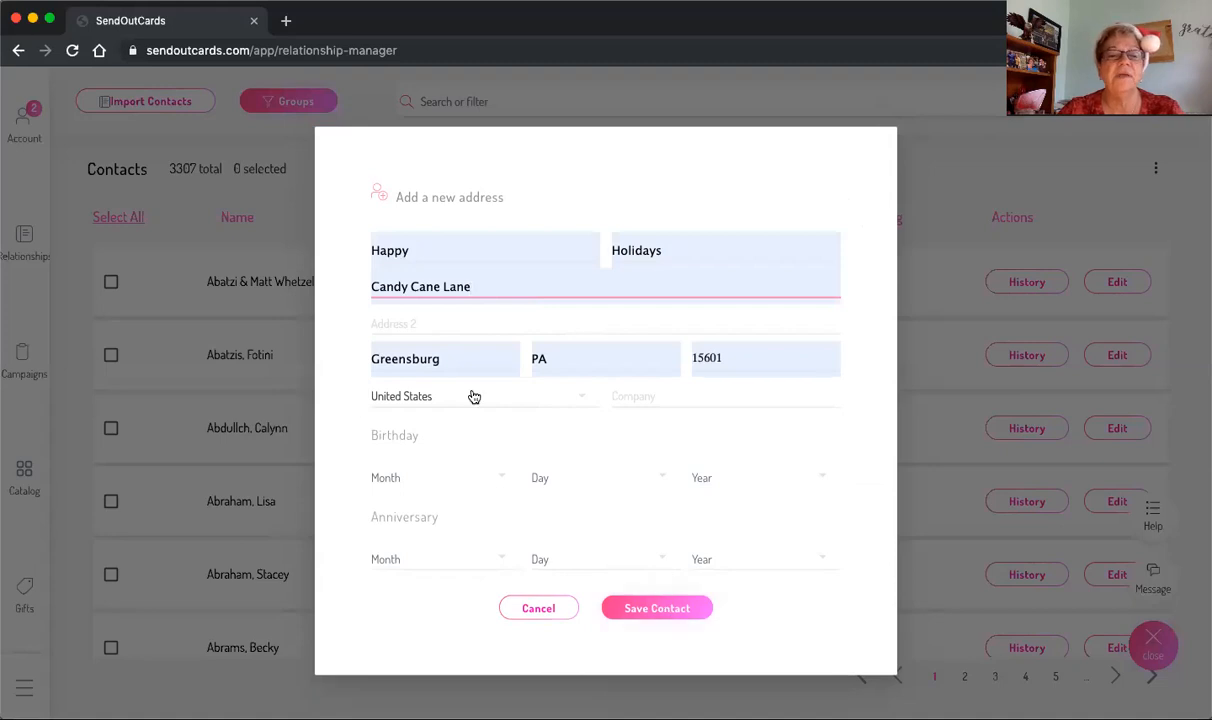
pyautogui.click(655, 608)
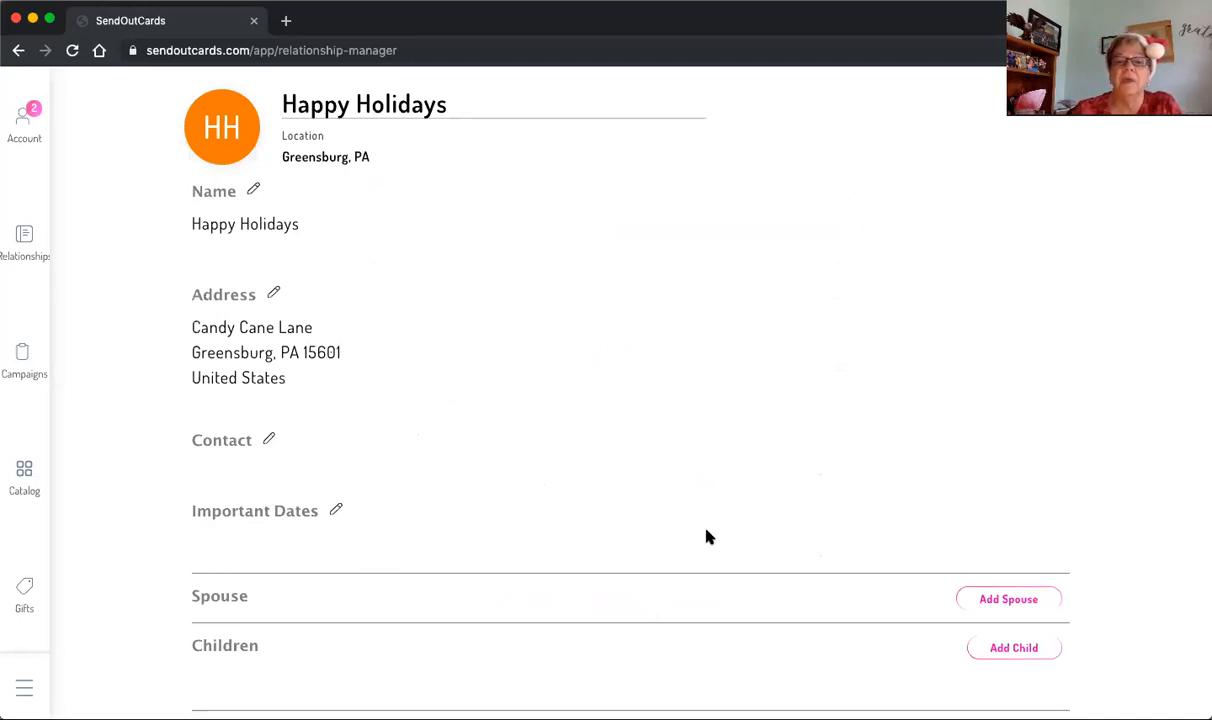
# - Look over the new contact's details and search the contact list by that contact's first name
pyautogui.scroll(-2, 925, 317)
pyautogui.scroll(-1, 925, 317)
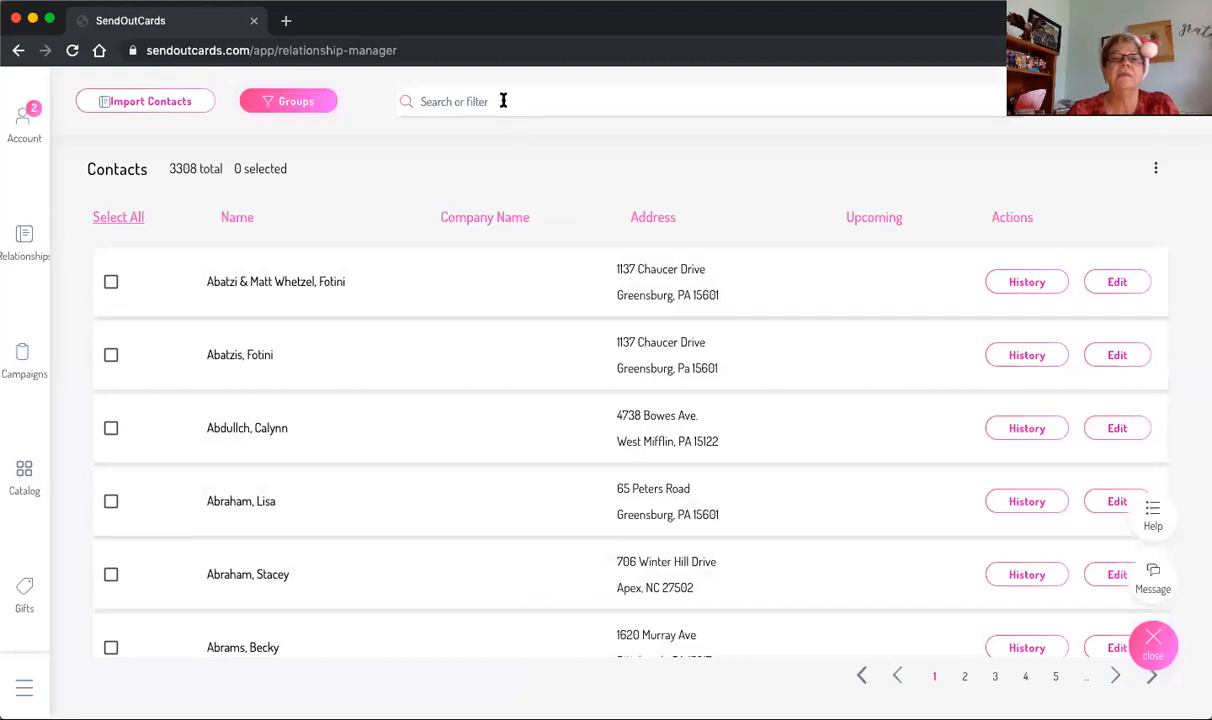
pyautogui.click(503, 101)
pyautogui.write('Happ')
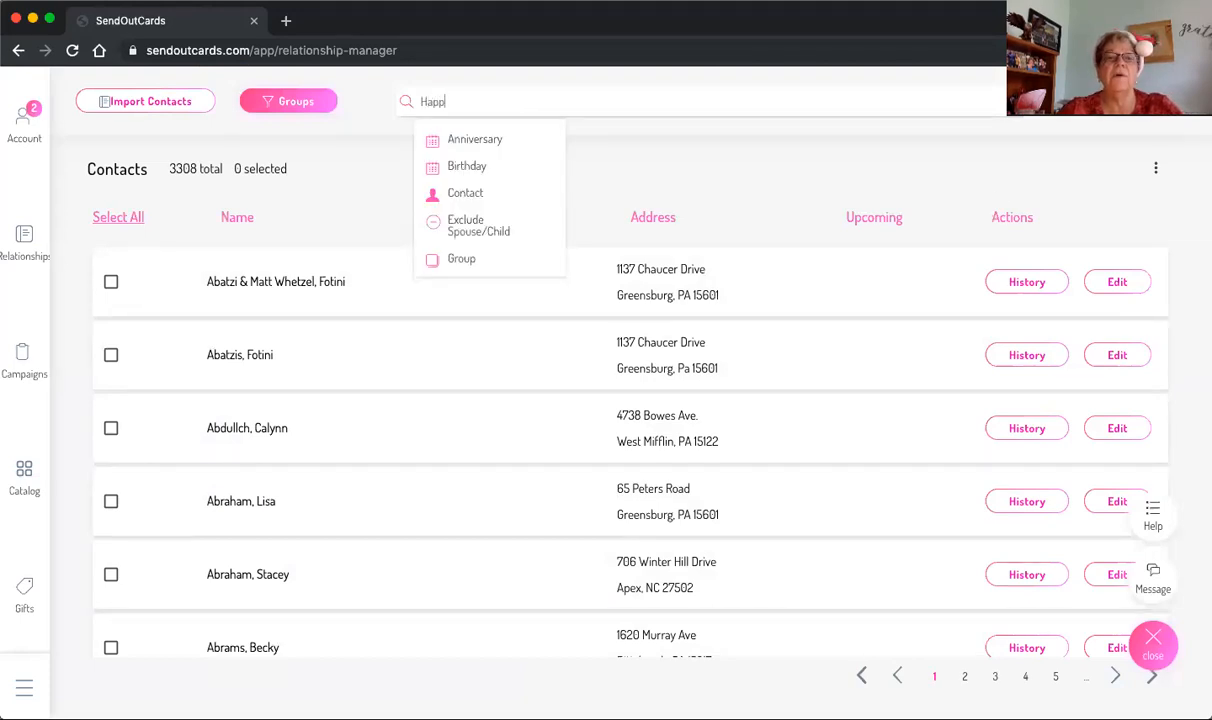
pyautogui.write('y')
pyautogui.press('Return')
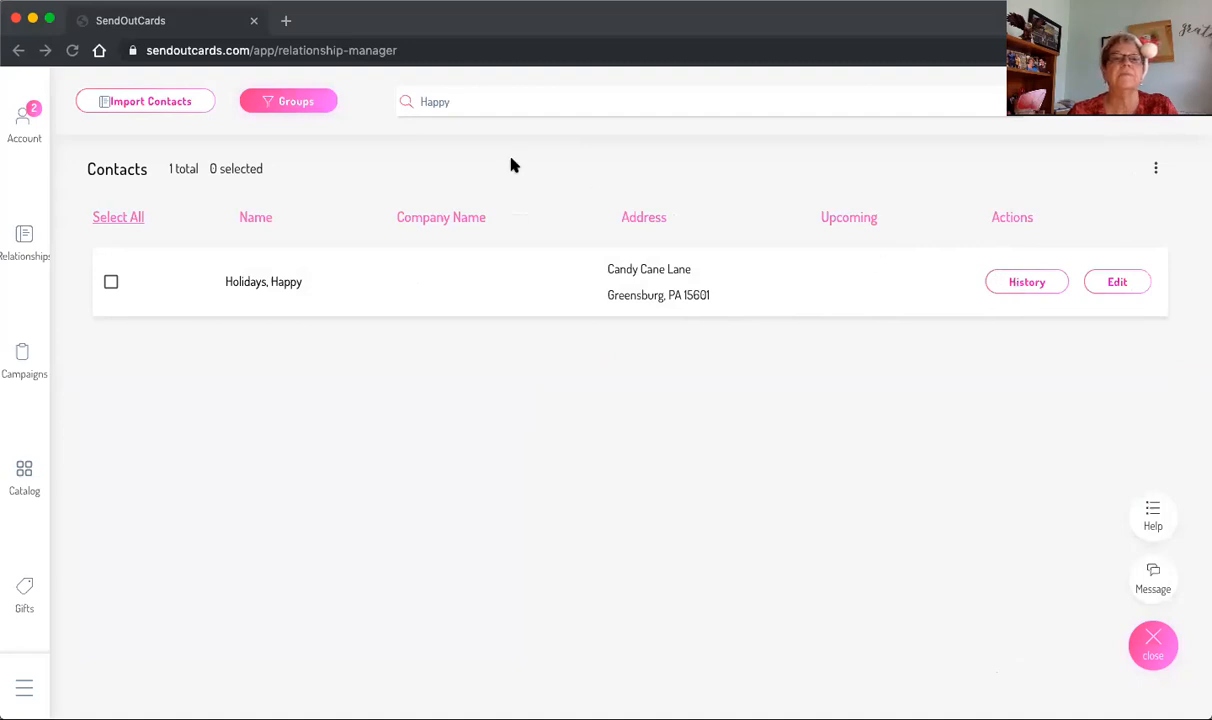
pyautogui.click(1150, 101)
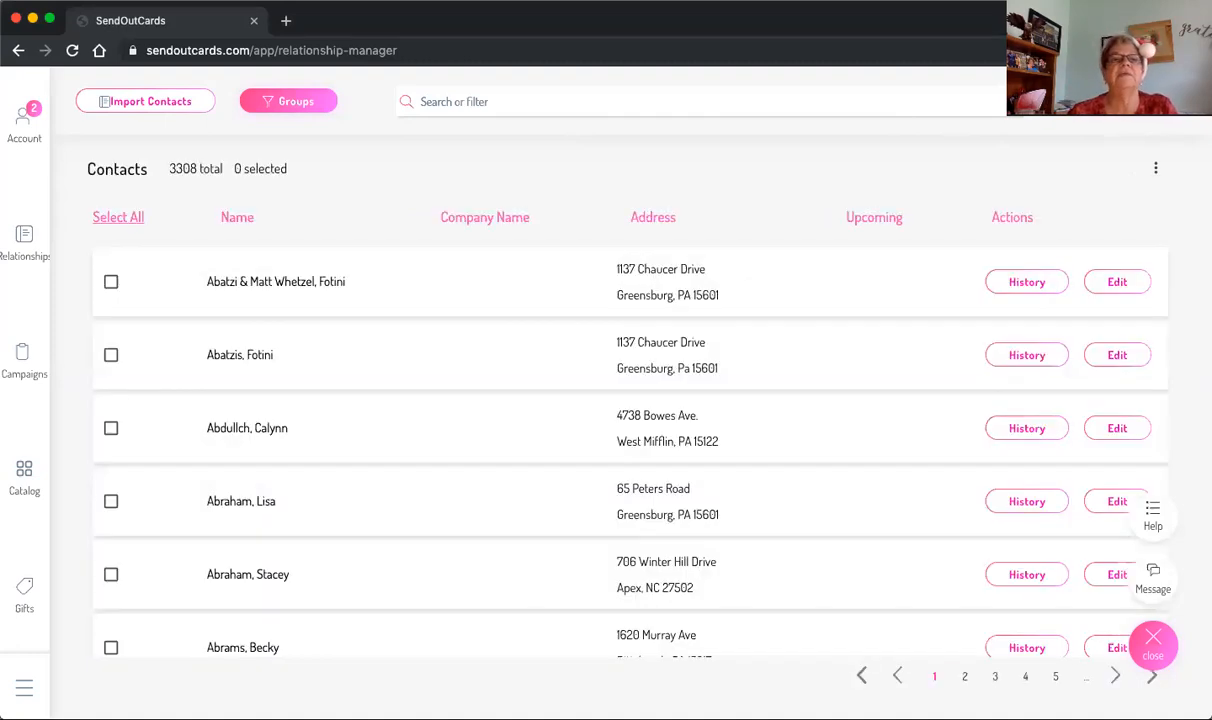
# - Download the sample CSV file from the contact import page and open it
pyautogui.click(155, 104)
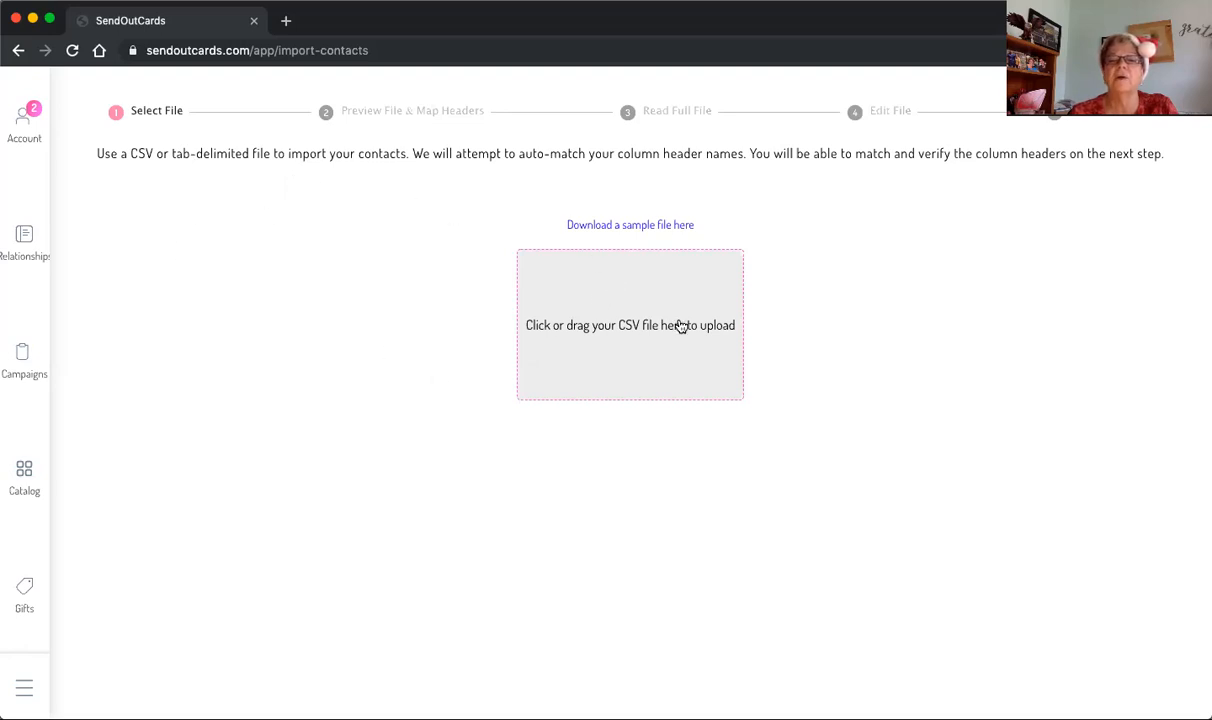
pyautogui.click(632, 226)
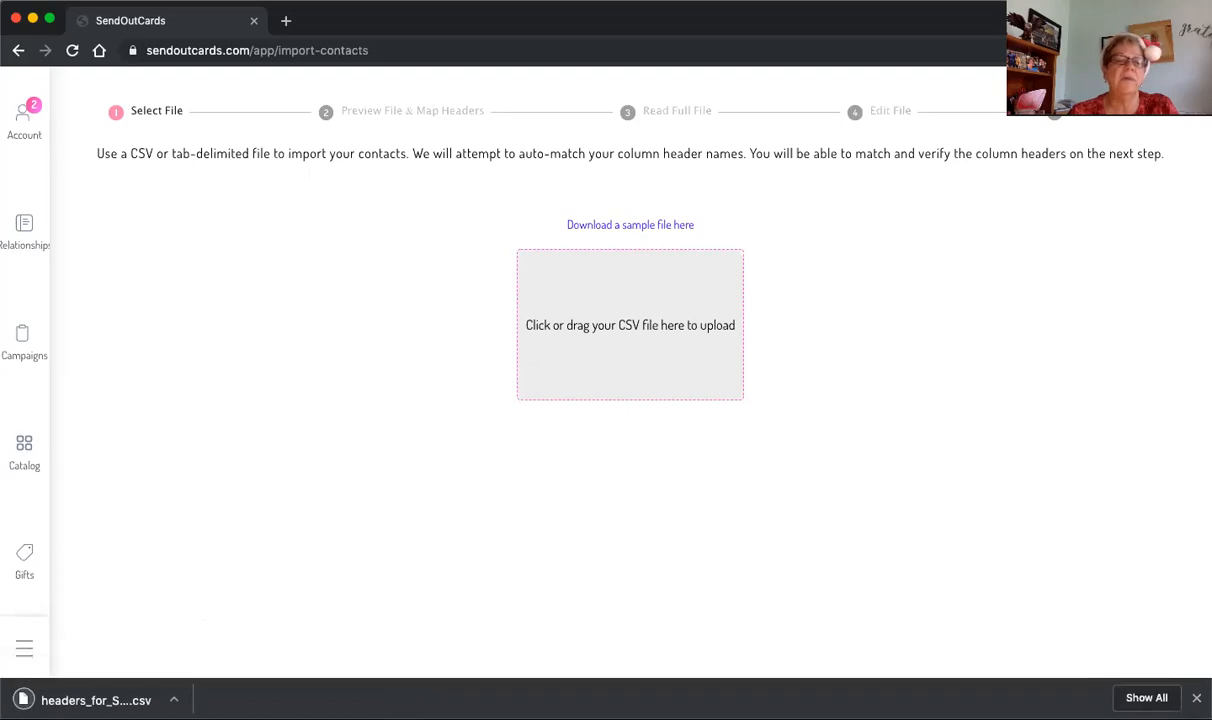
pyautogui.click(96, 700)
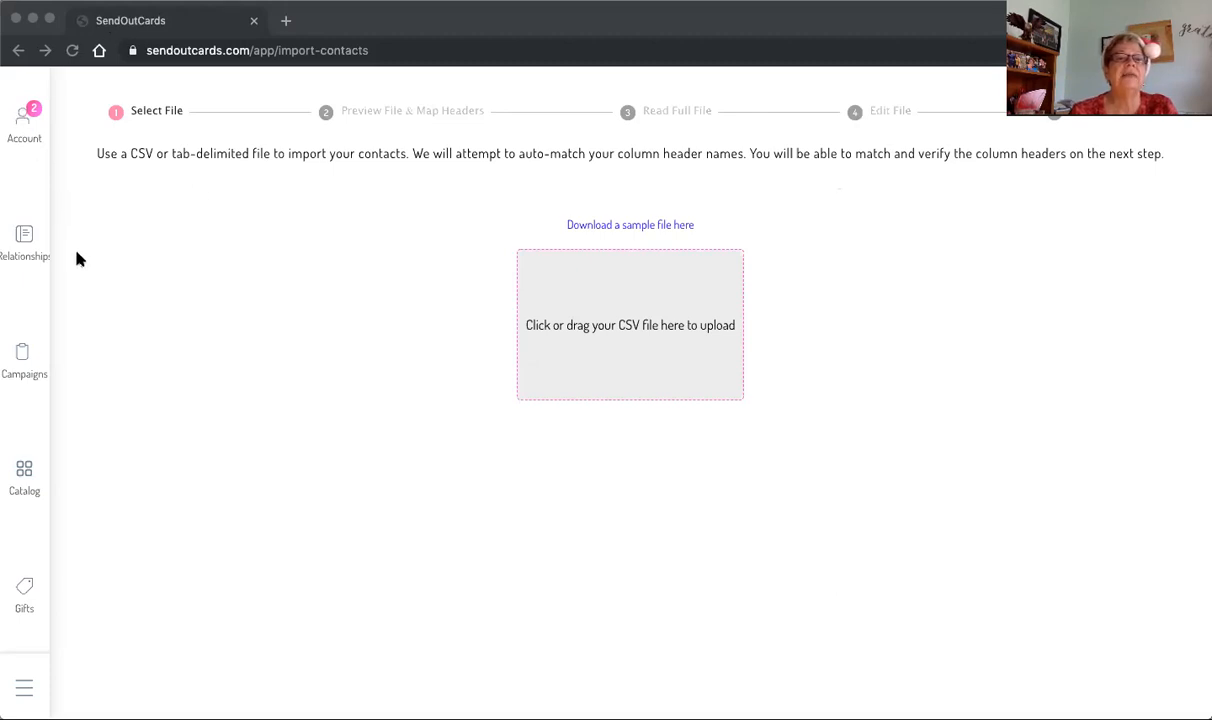
# - Return to the contact list and search the contacts for "2018", clearing the search after viewing
pyautogui.click(22, 237)
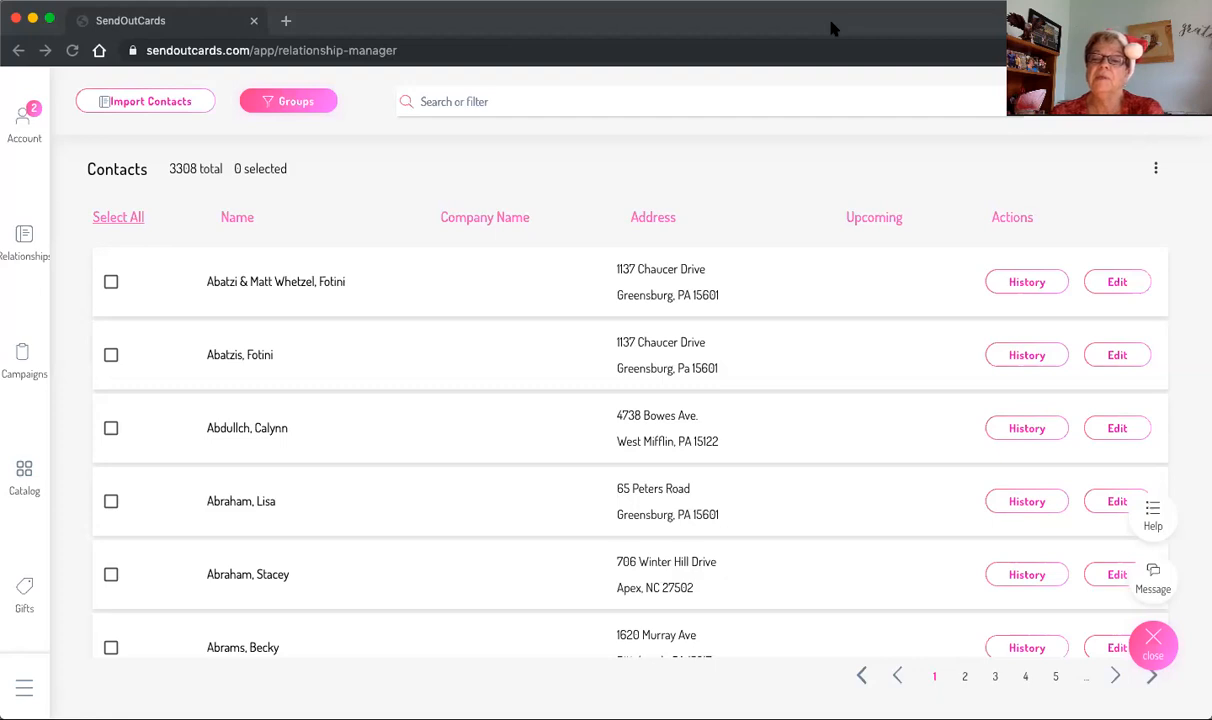
pyautogui.click(493, 102)
pyautogui.write('2018')
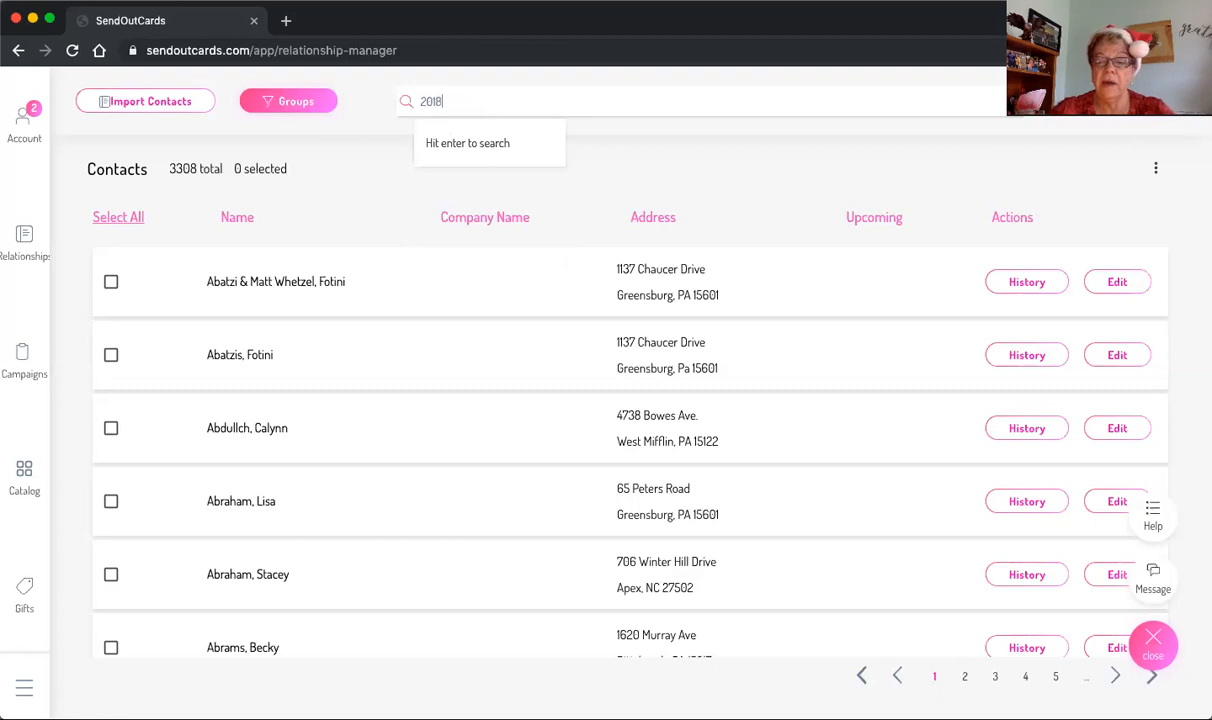
pyautogui.press('Return')
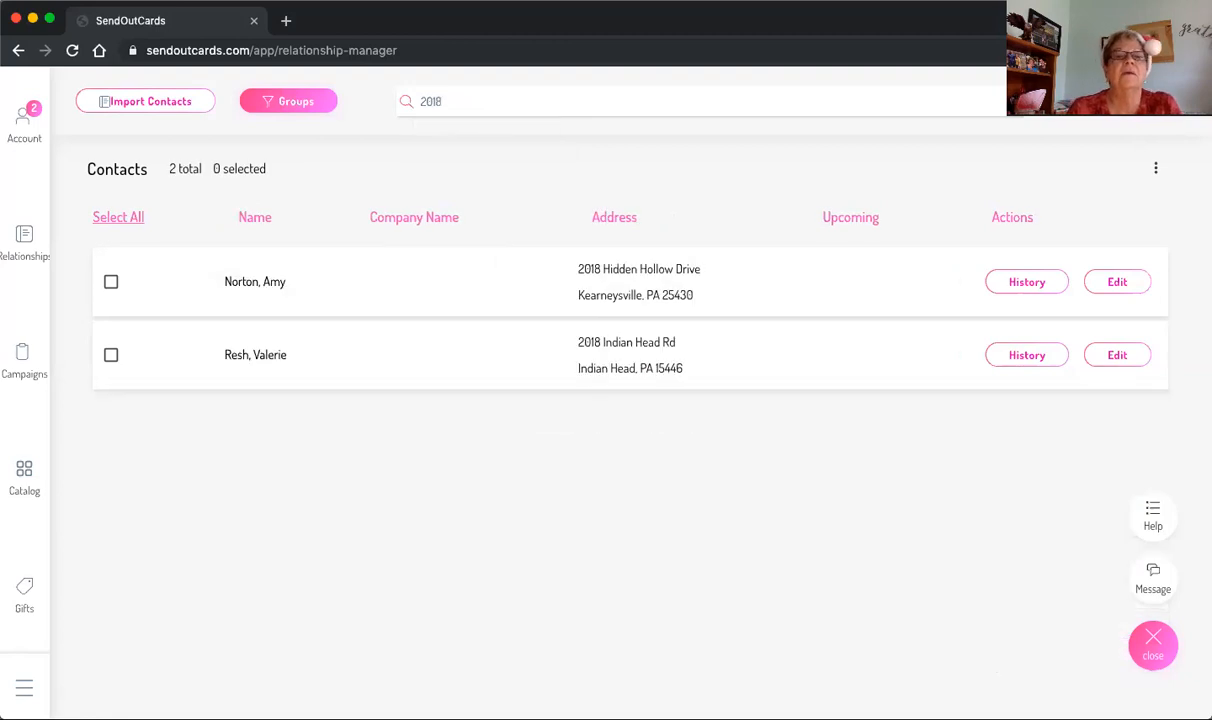
pyautogui.doubleClick(431, 102)
pyautogui.press('BackSpace')
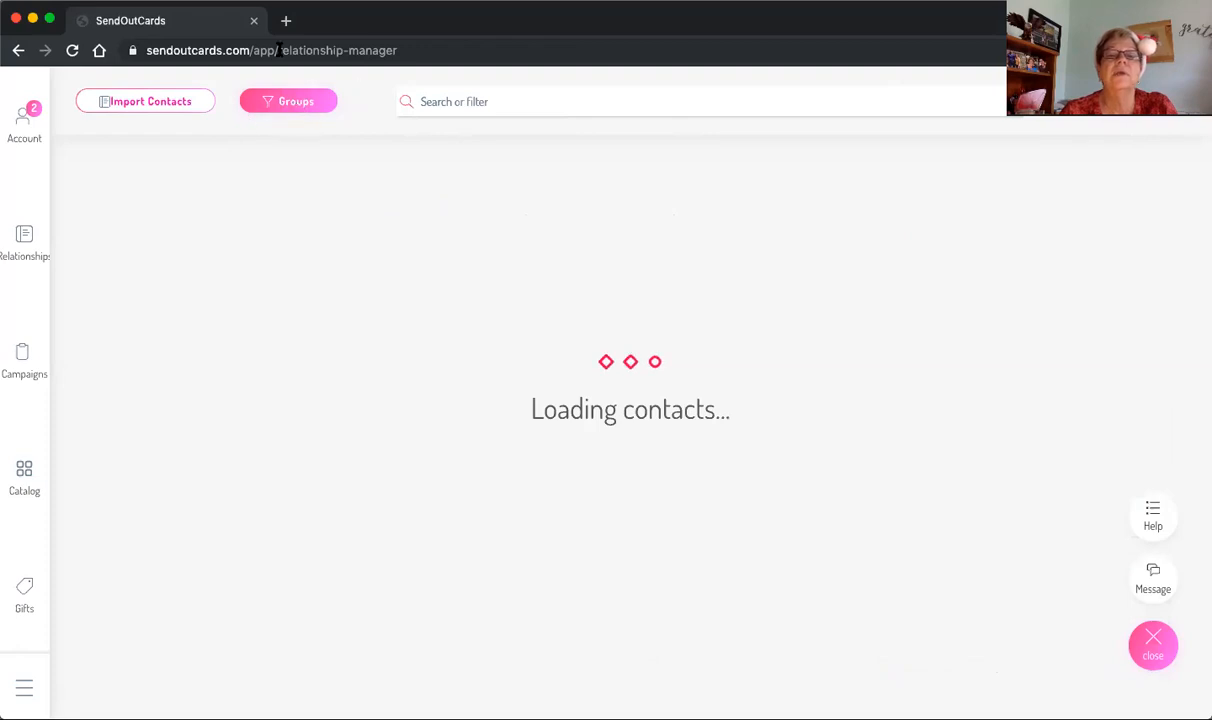
# - Switch from contacts to the groups list and search the groups for "2018"
pyautogui.click(303, 101)
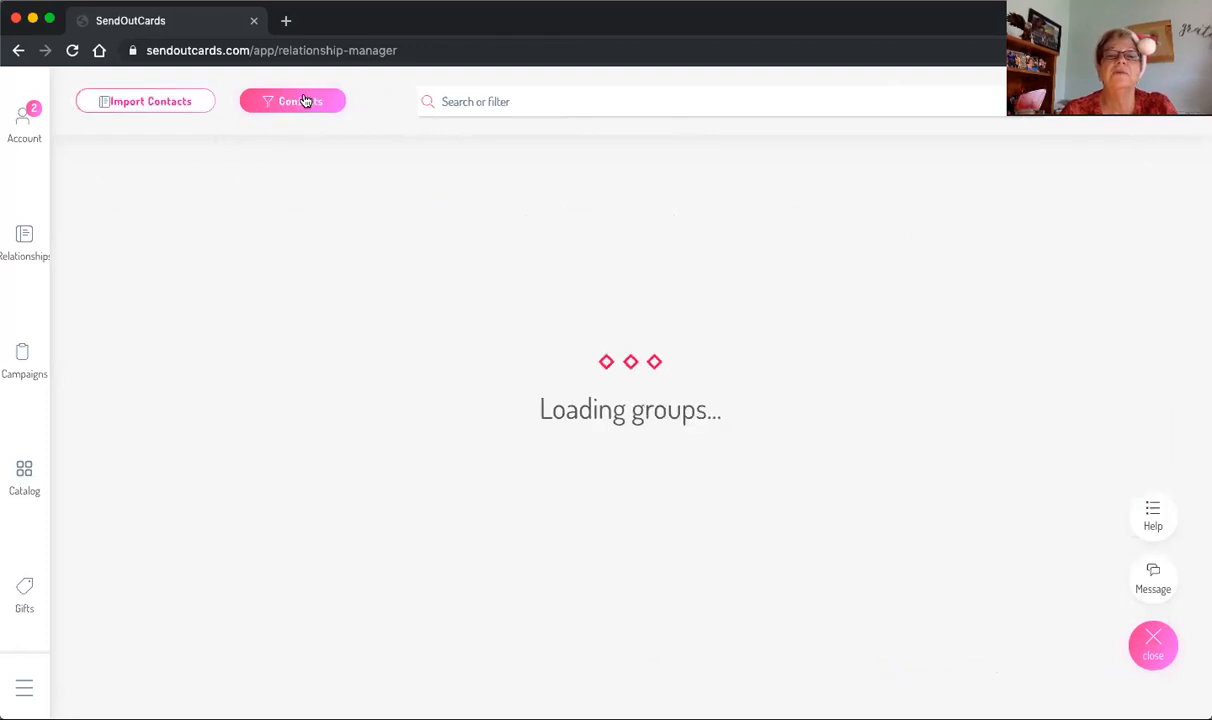
pyautogui.click(548, 101)
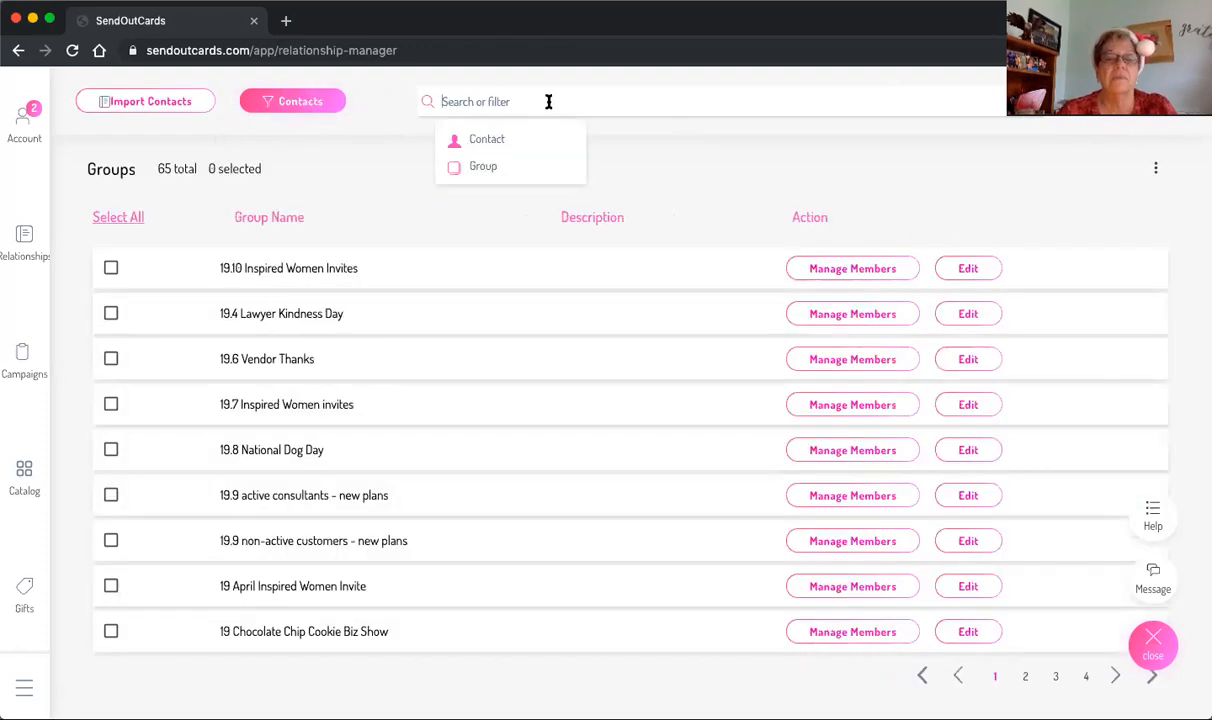
pyautogui.write('2018')
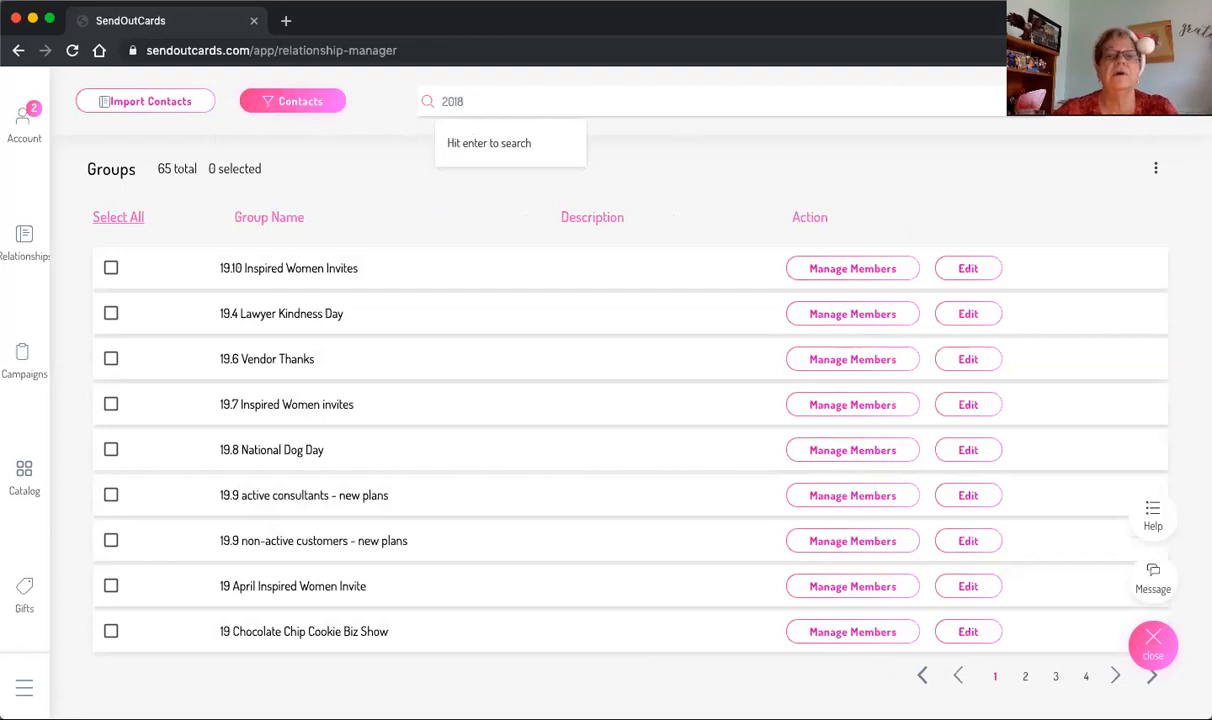
pyautogui.press('Return')
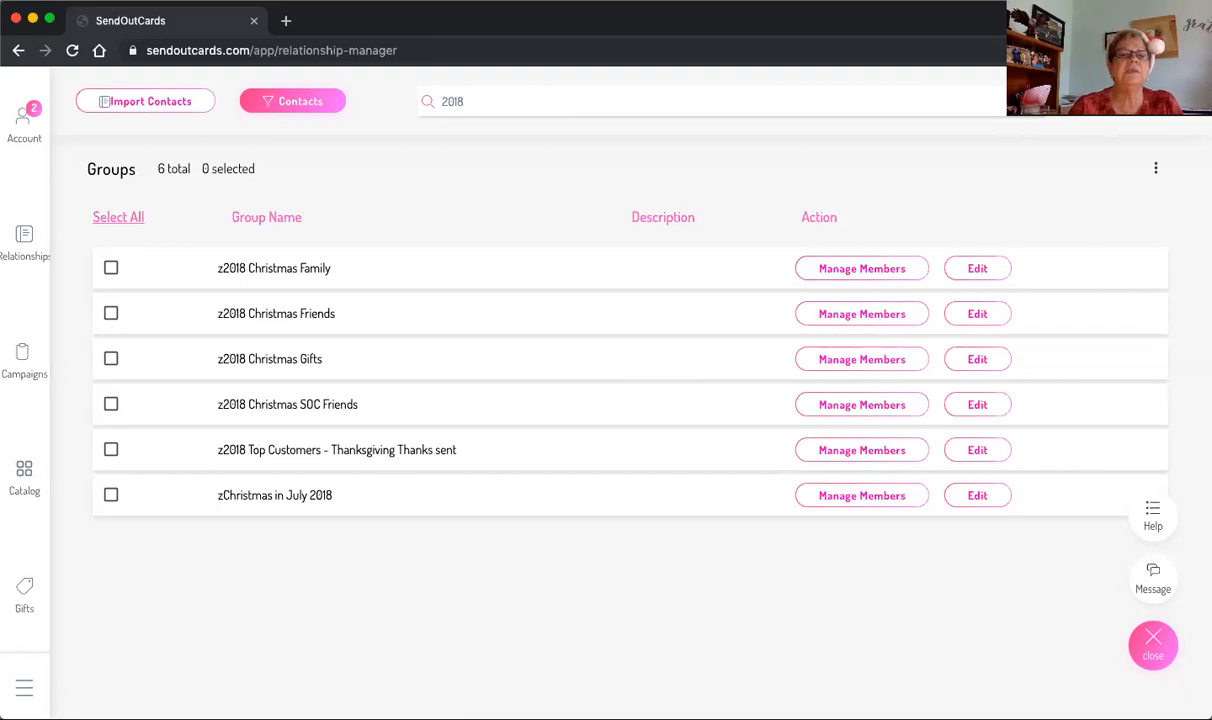
pyautogui.scroll(3, 565, 82)
pyautogui.scroll(-1, 565, 82)
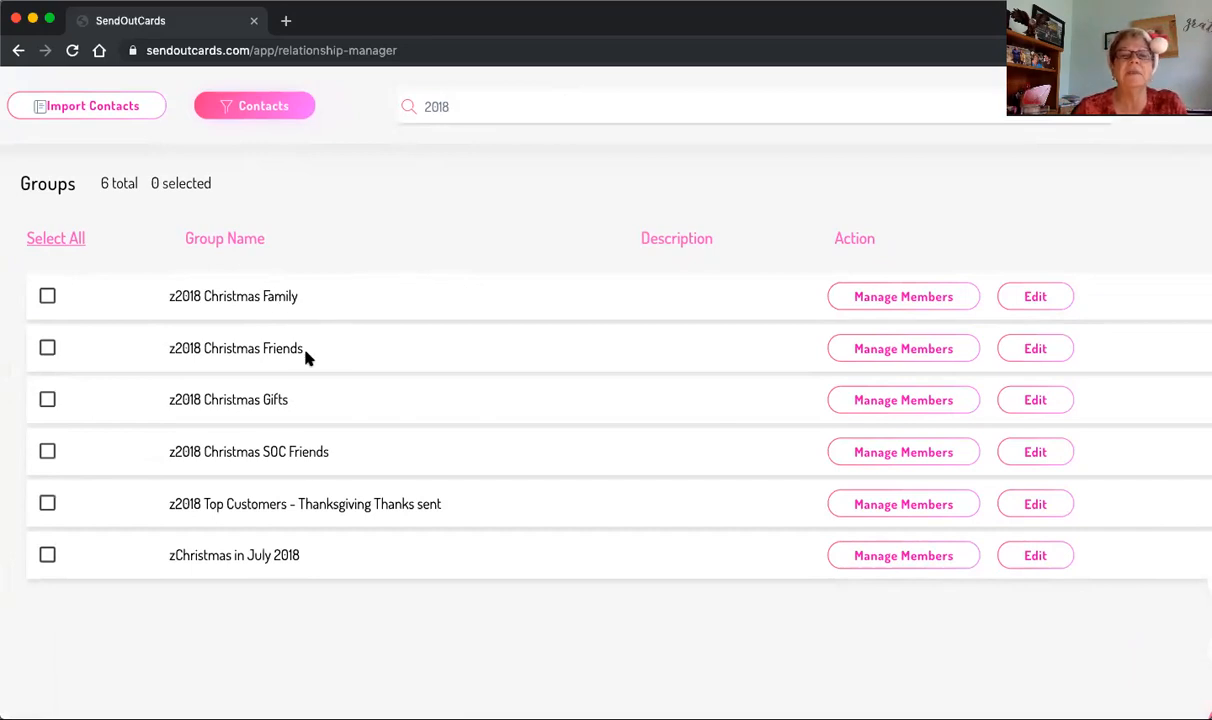
# - Browse the members of the z2018 Christmas Friends group and return to the full, unfiltered contact list
pyautogui.click(899, 350)
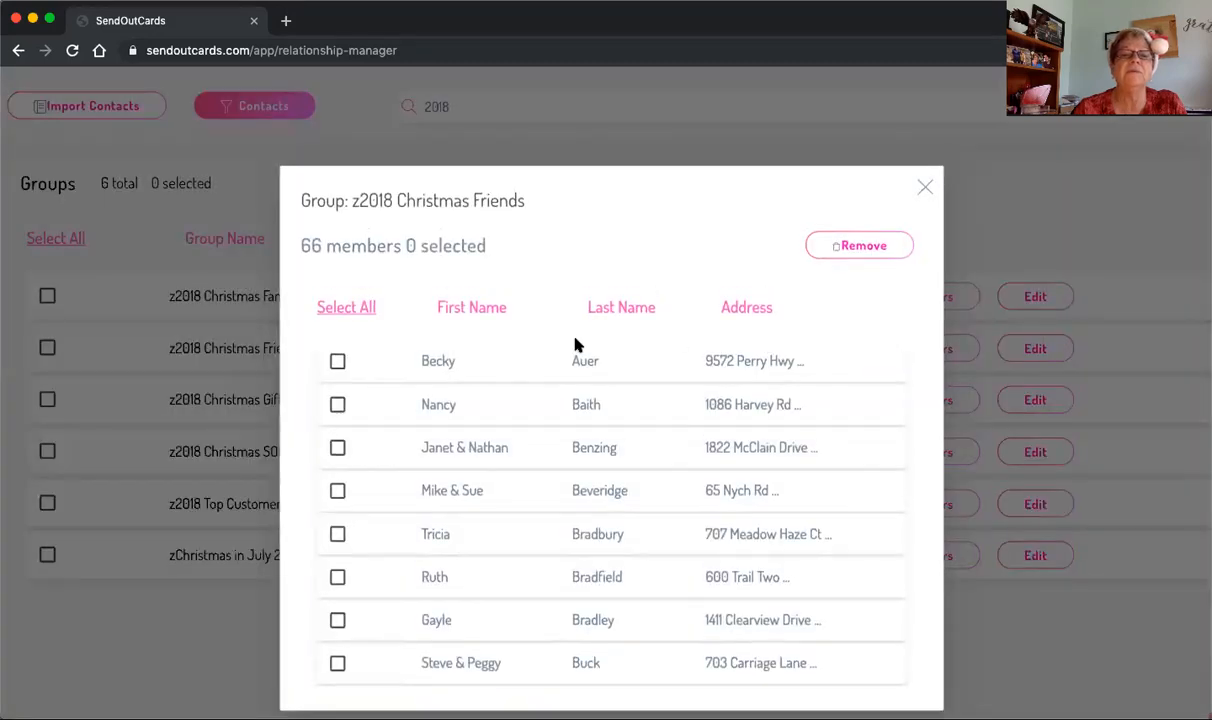
pyautogui.scroll(-5, 571, 420)
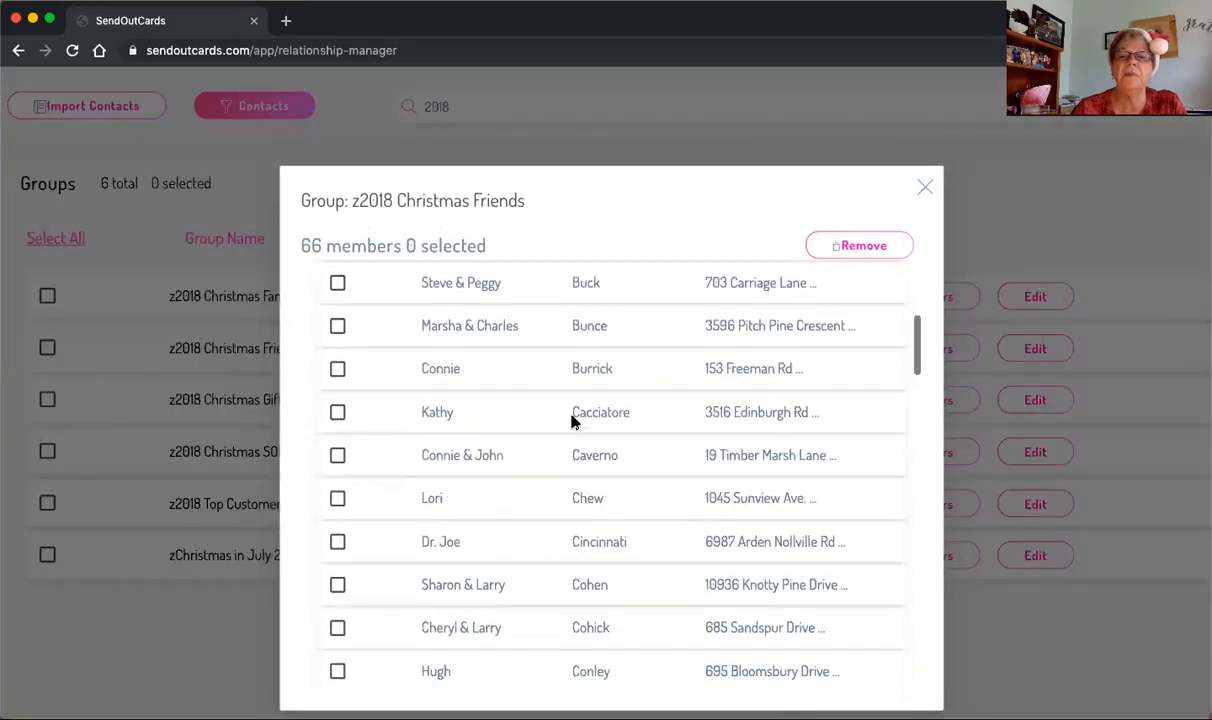
pyautogui.scroll(5, 575, 418)
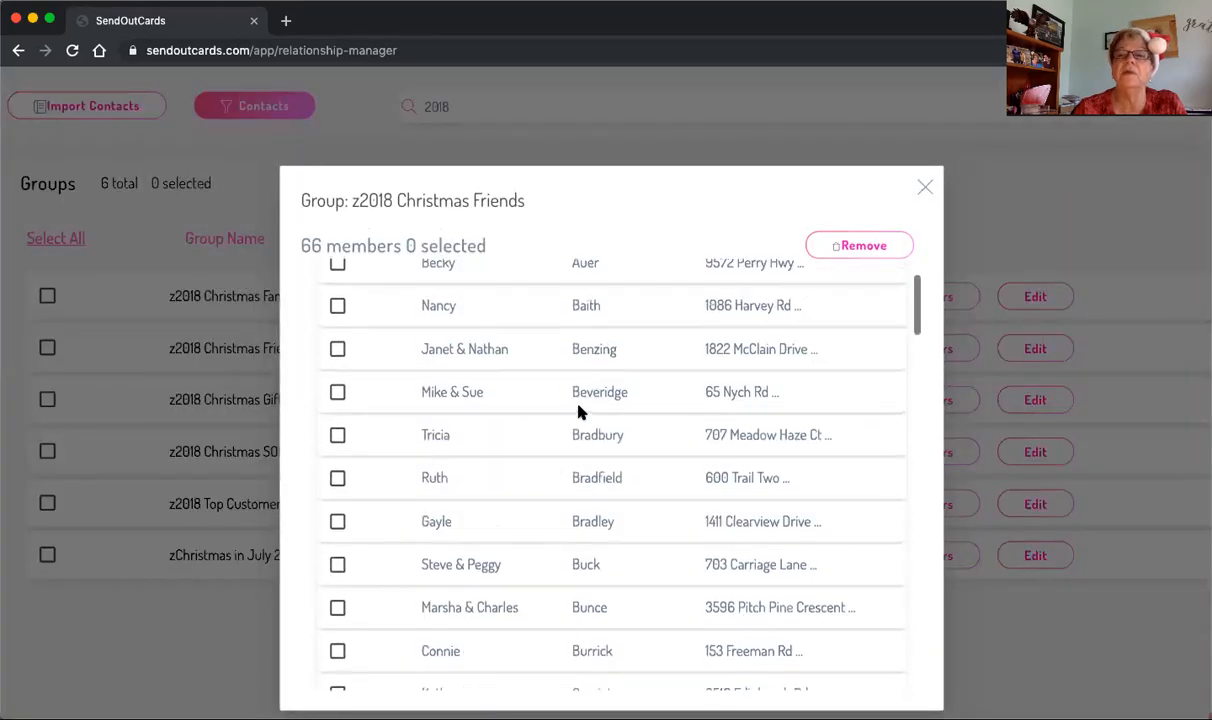
pyautogui.click(925, 188)
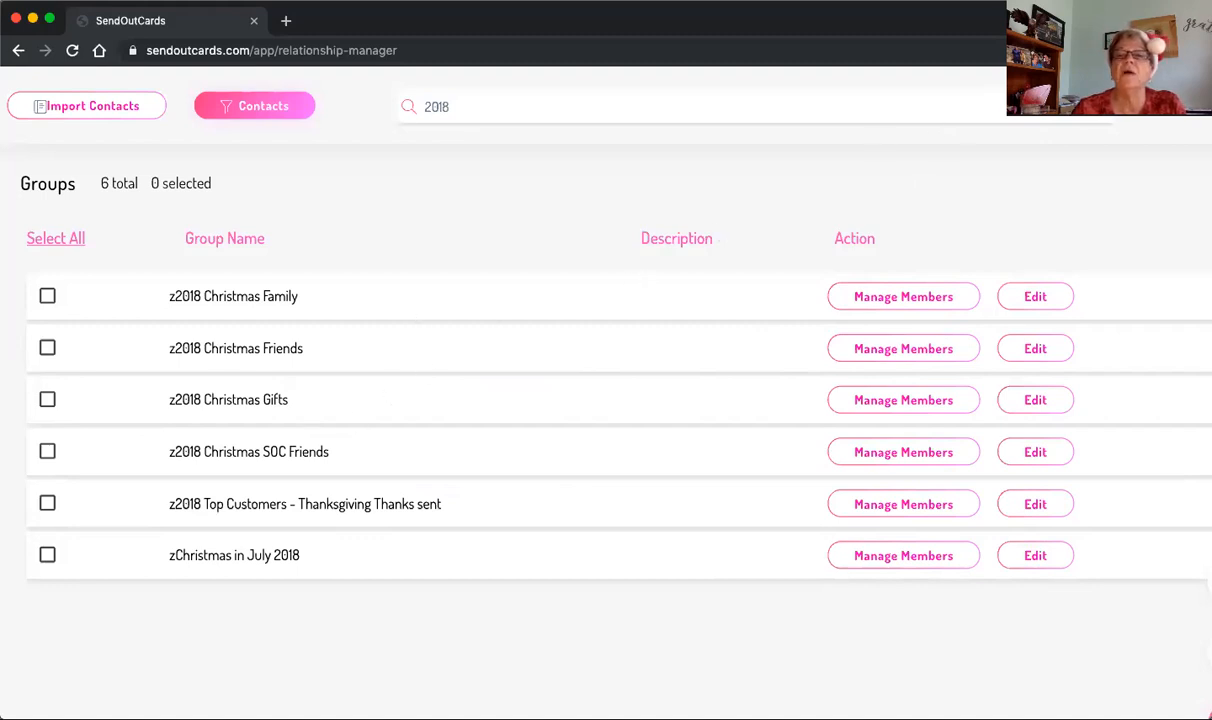
pyautogui.click(1094, 107)
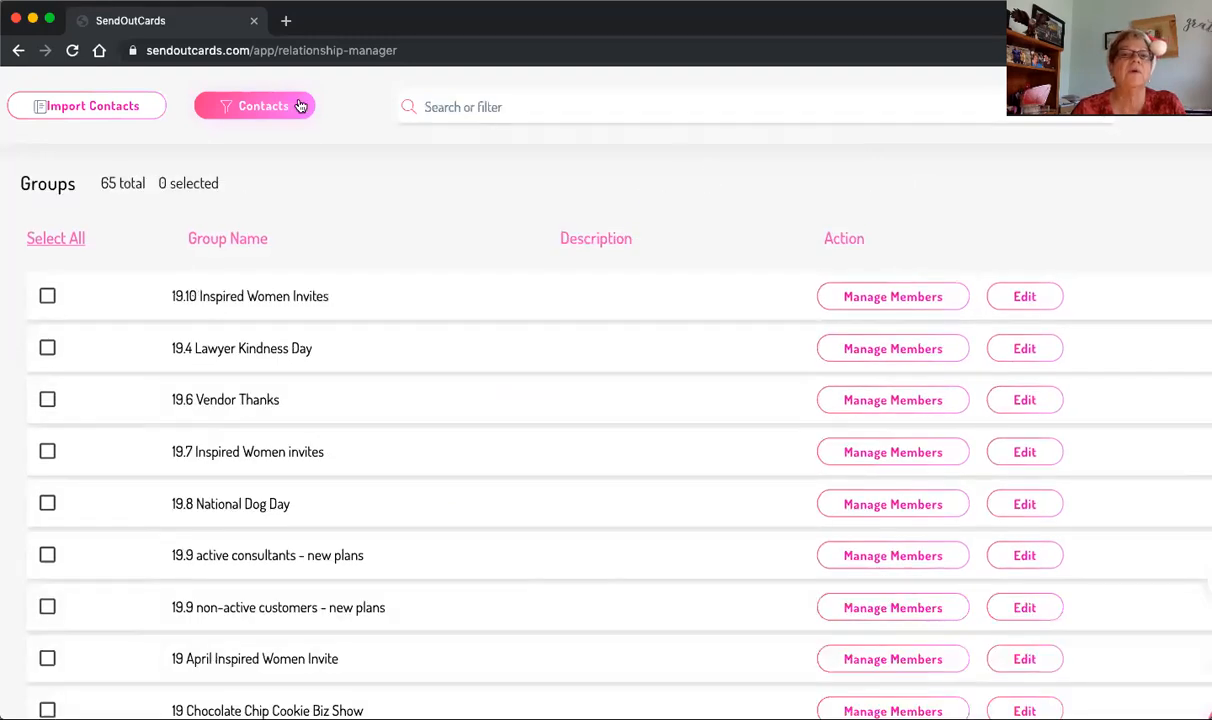
pyautogui.click(273, 116)
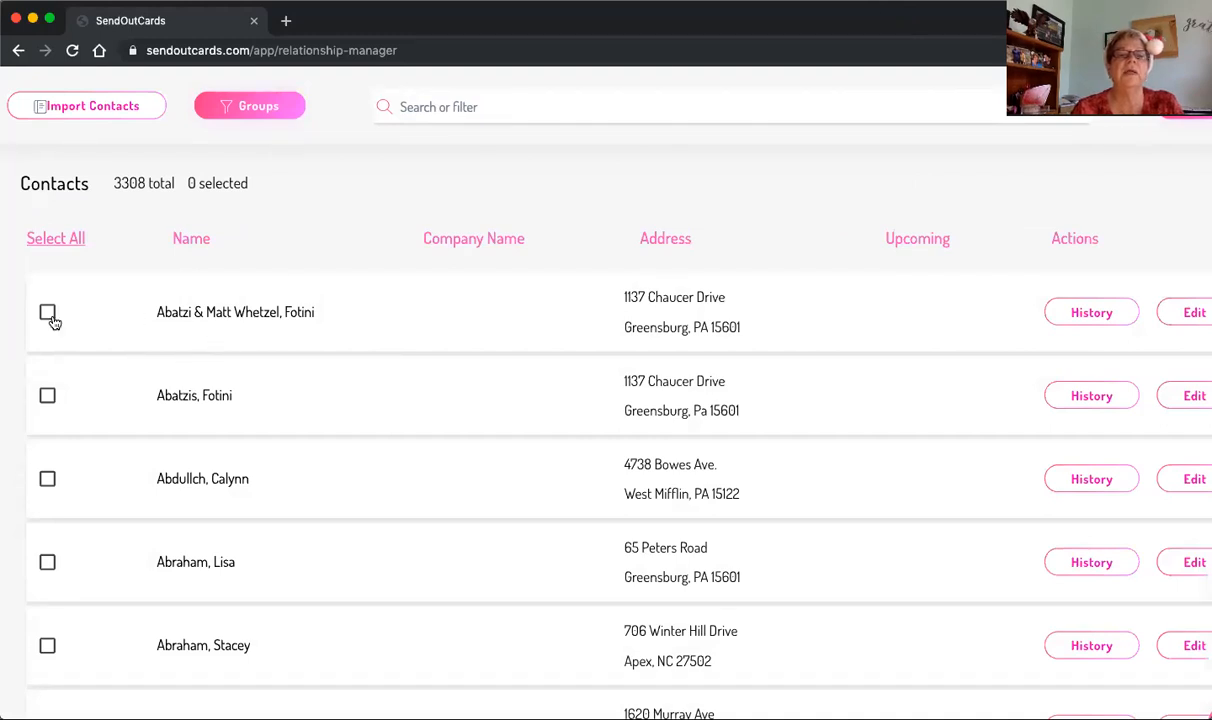
# - Search the contacts for "happy" and select the matching Candy Cane Lane holiday contact
pyautogui.click(478, 107)
pyautogui.write('happy')
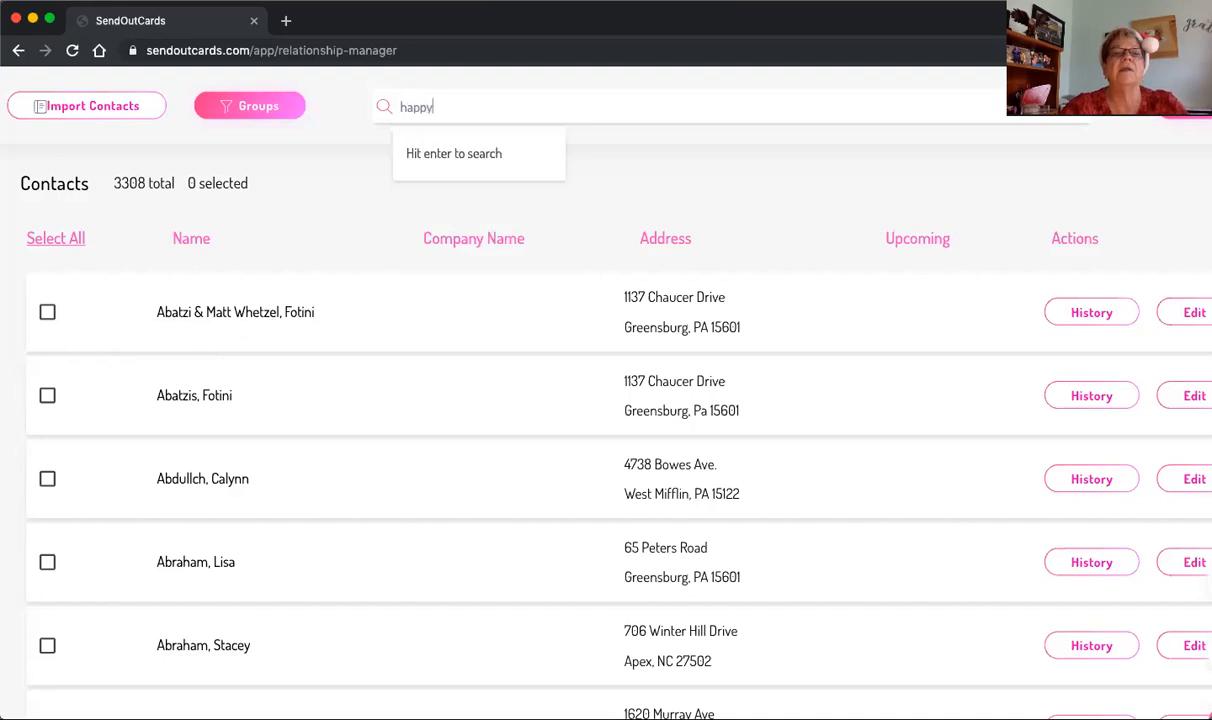
pyautogui.press('Return')
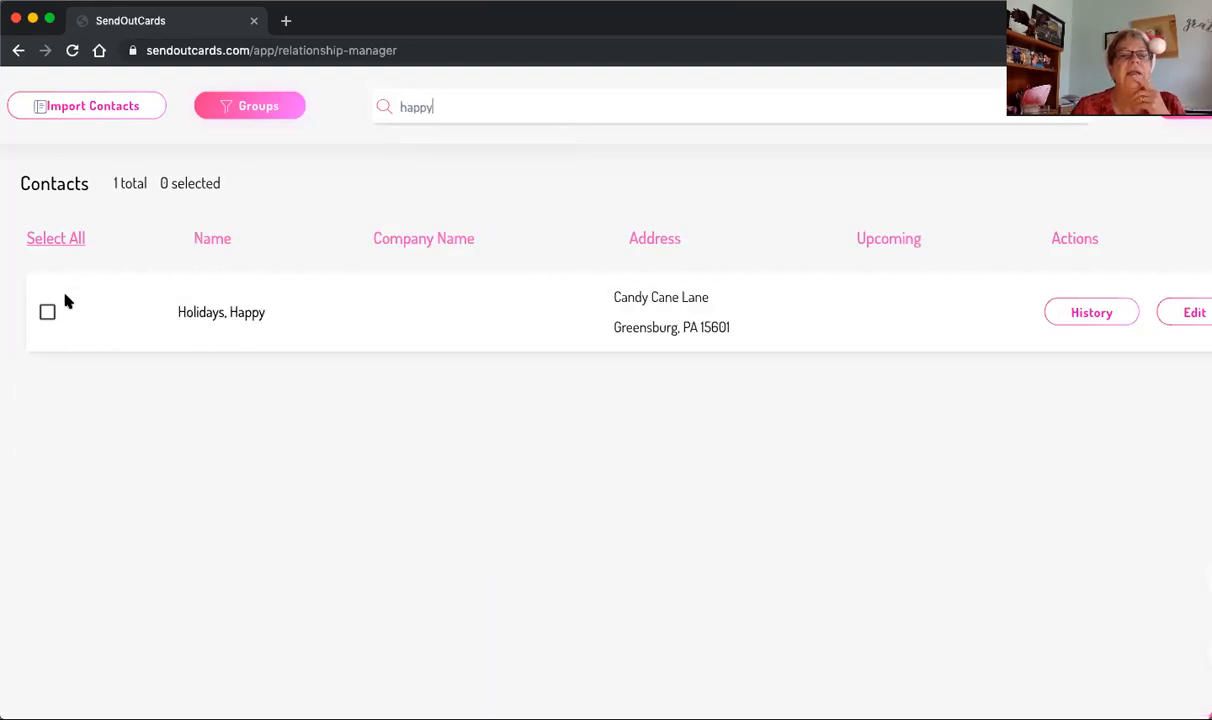
pyautogui.click(47, 313)
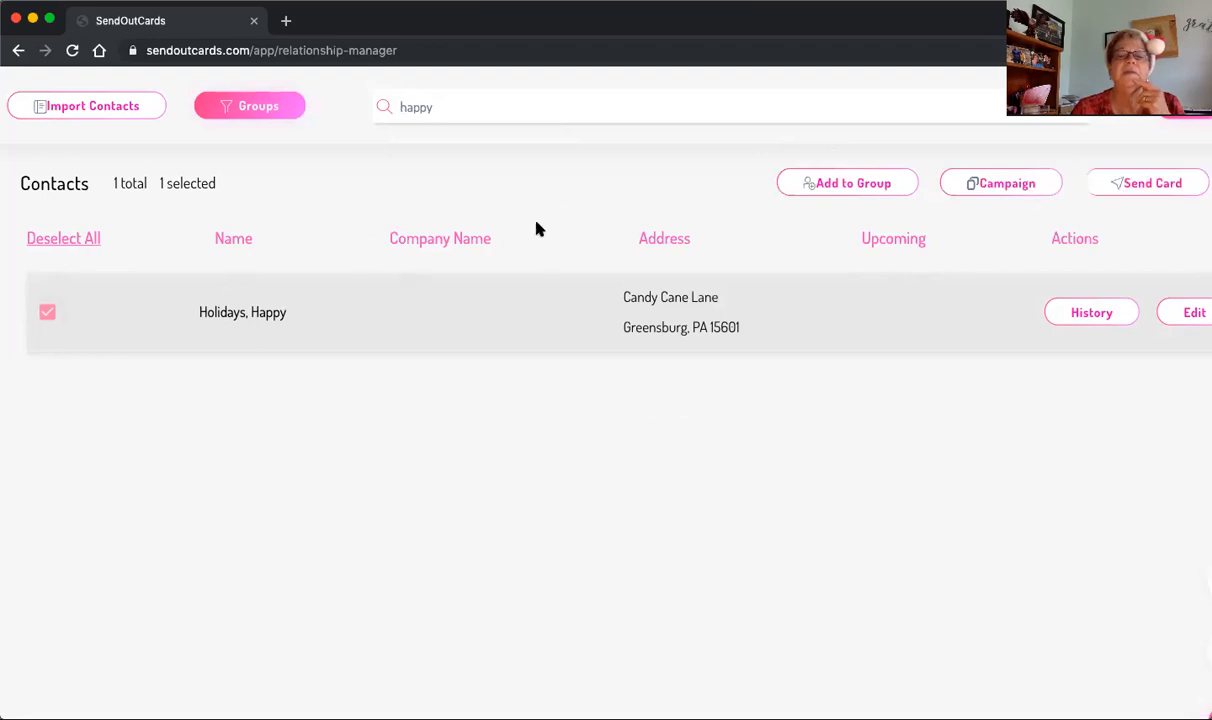
# - Create a new group named "2019 Holiday Cards" and add the selected contact to it
pyautogui.click(850, 184)
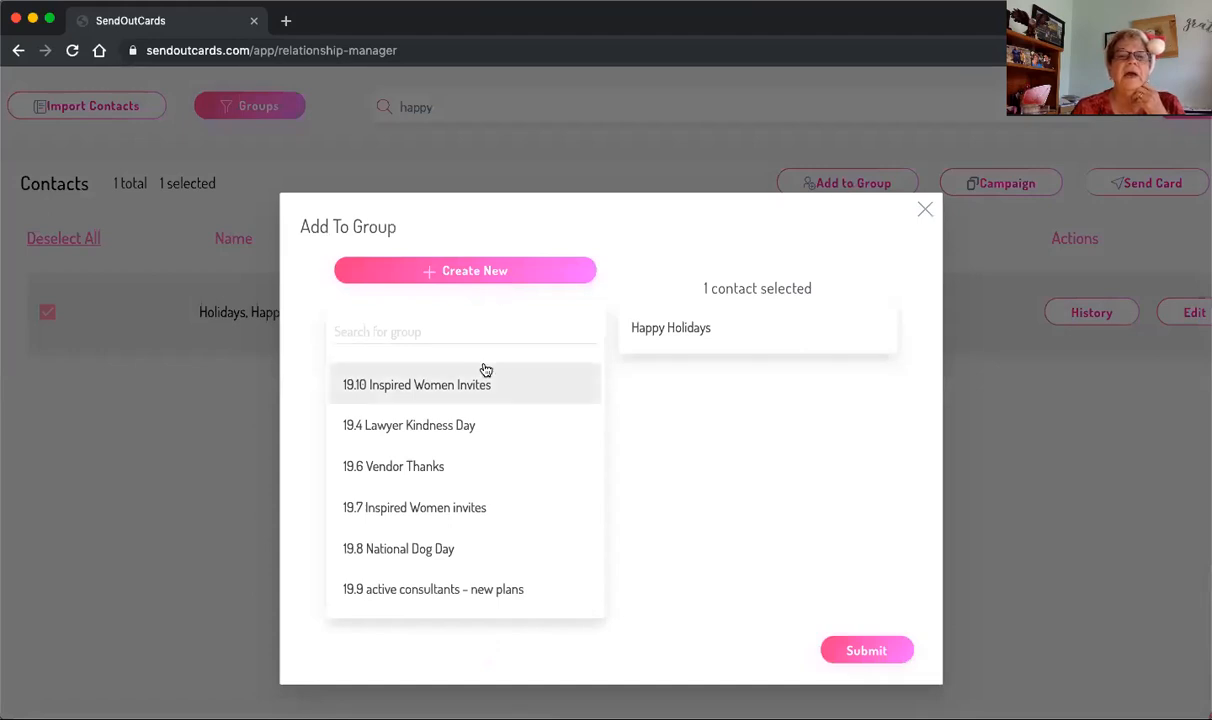
pyautogui.scroll(-10, 495, 481)
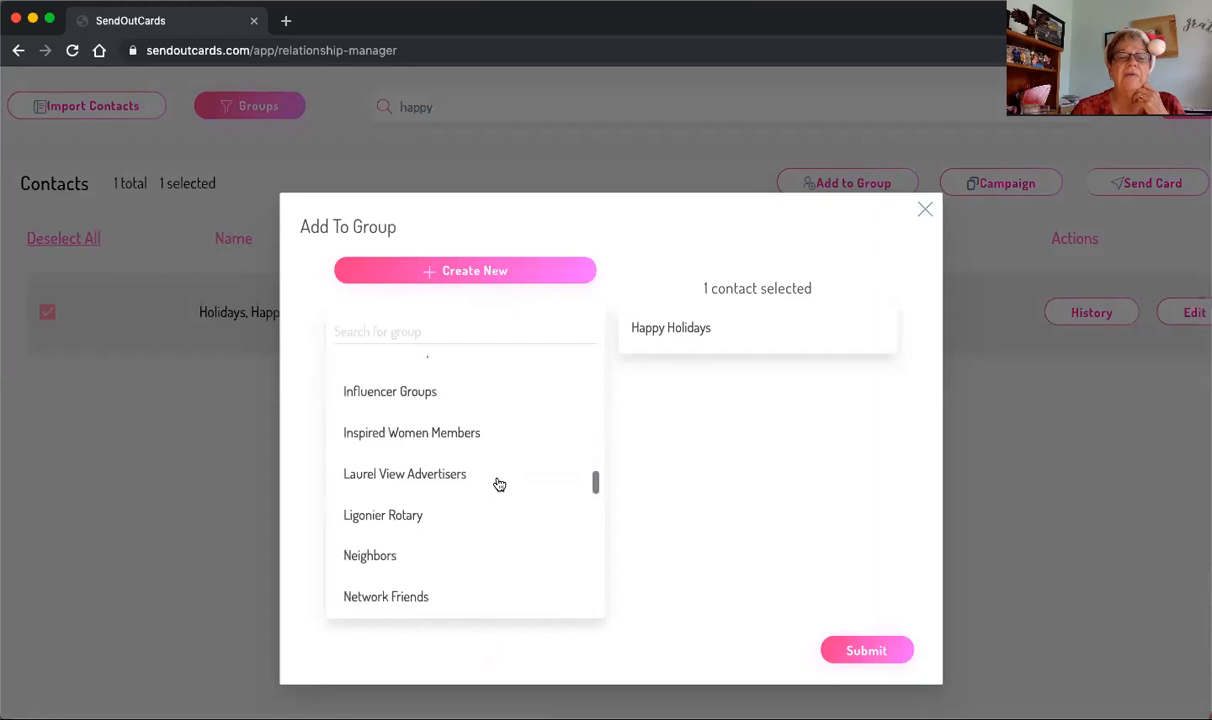
pyautogui.scroll(10, 514, 522)
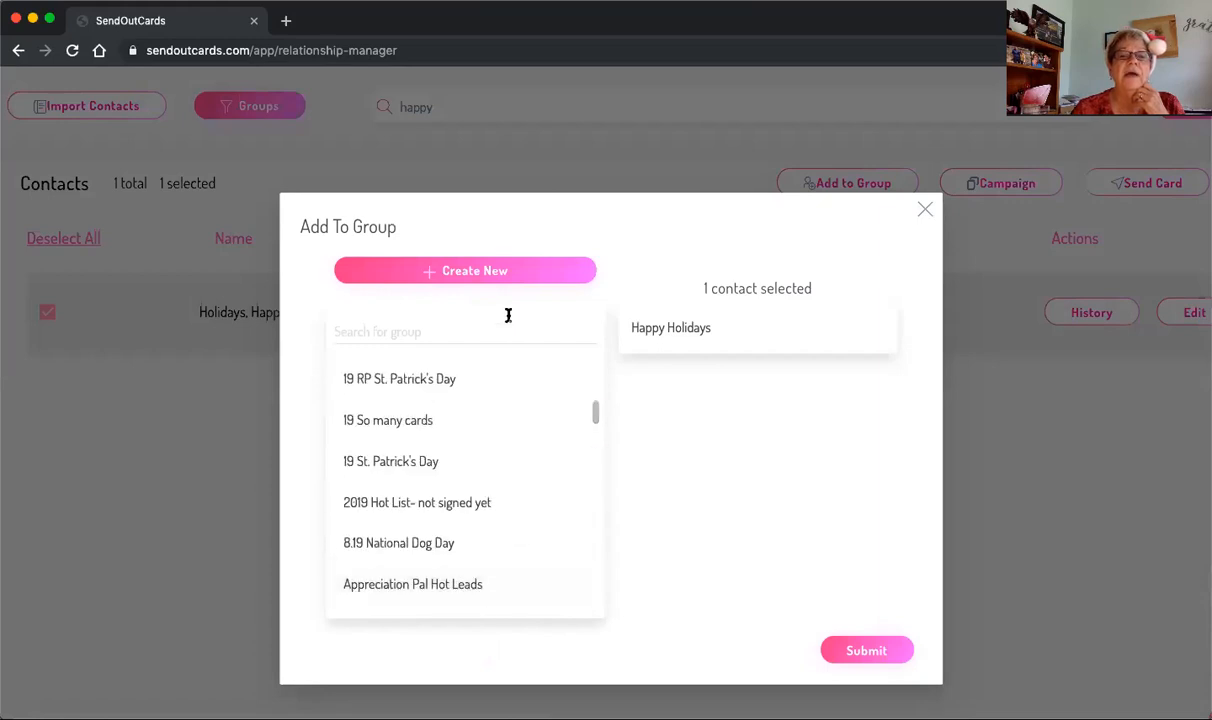
pyautogui.click(483, 271)
pyautogui.click(394, 365)
pyautogui.write('01')
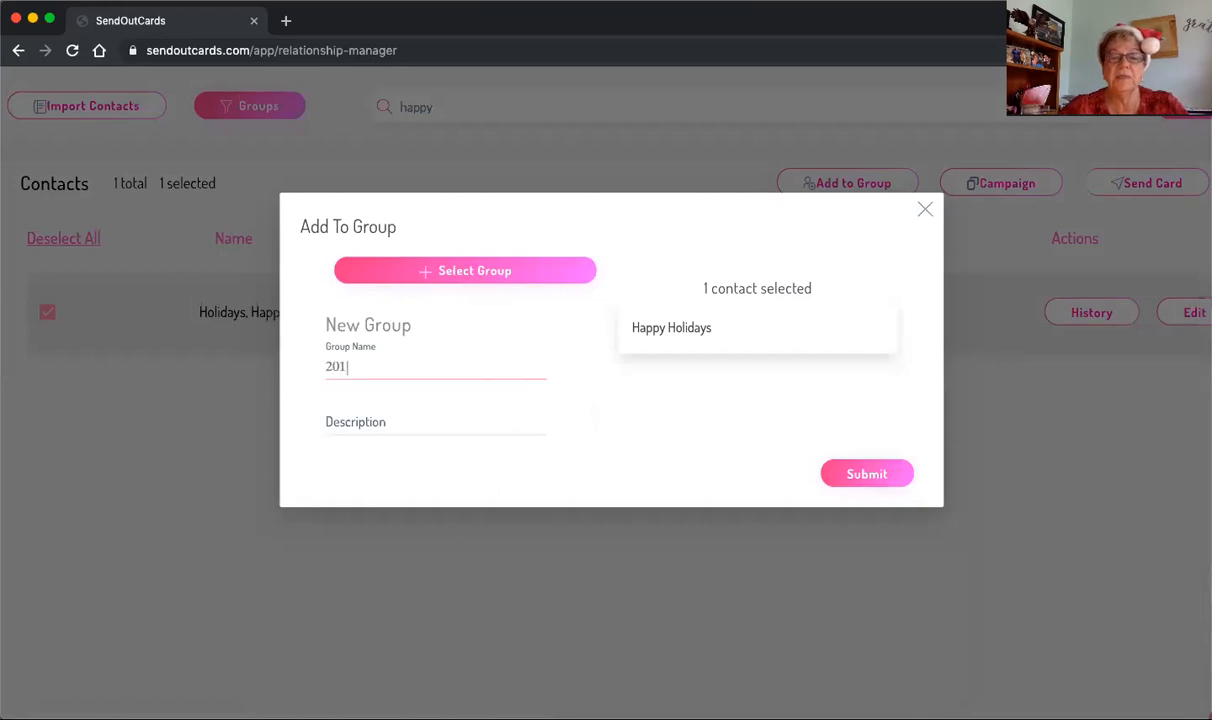
pyautogui.write('9 Hol')
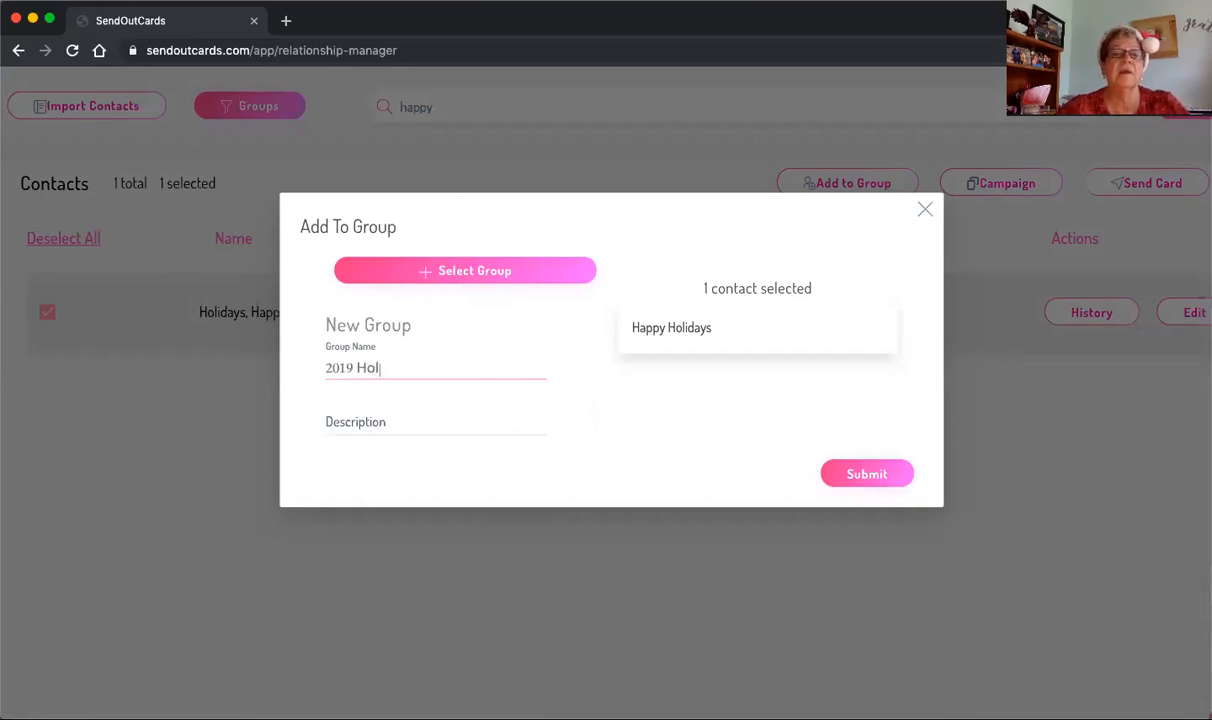
pyautogui.write('iday Cards')
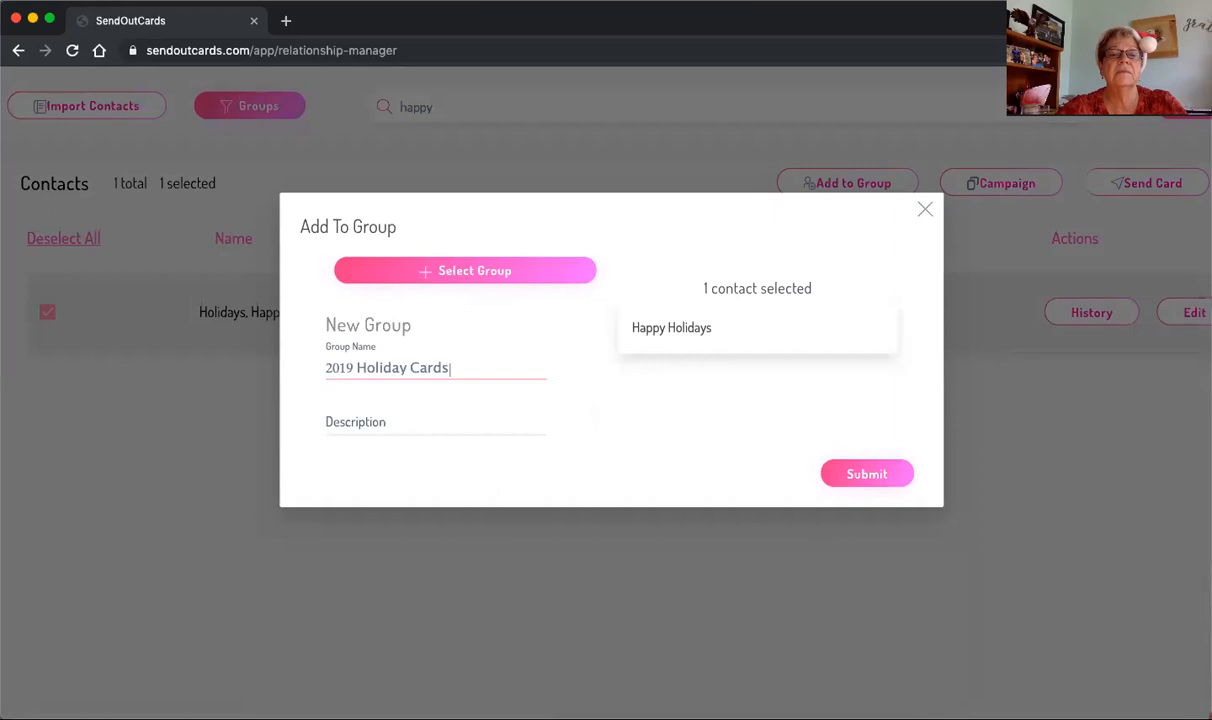
pyautogui.click(867, 476)
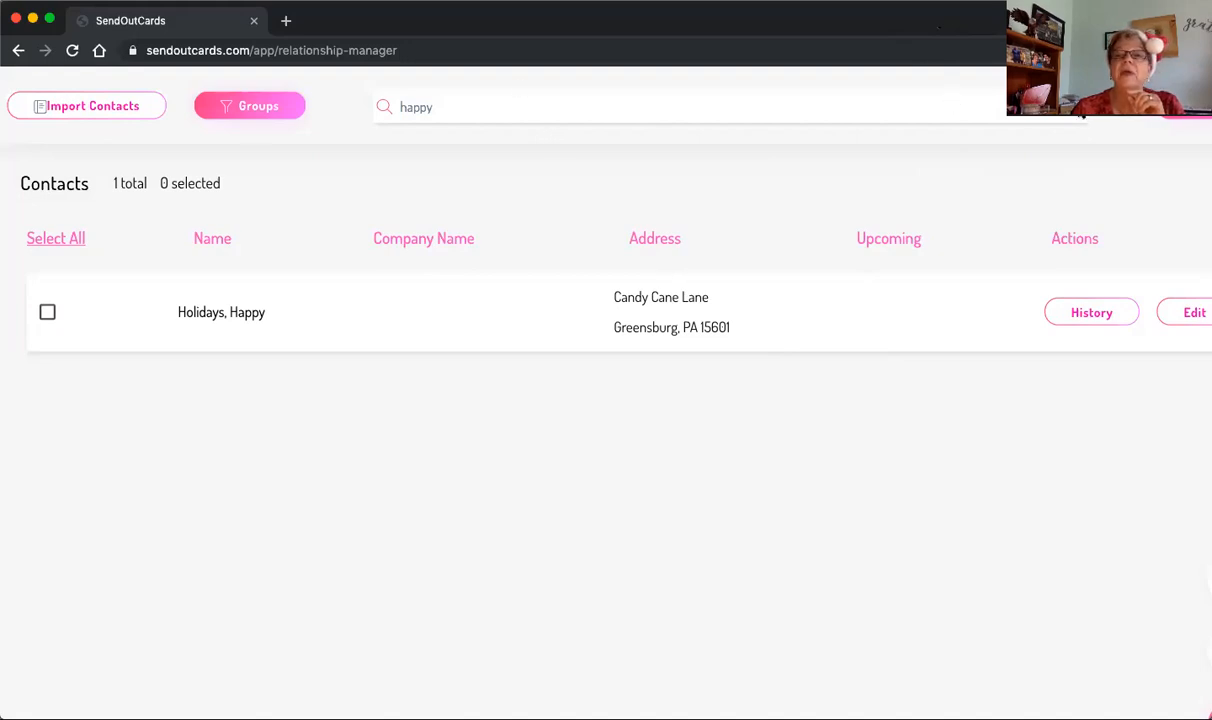
# - Clear the contact search and select three contacts in the full list, starting with the one from Doggie Diva's
pyautogui.click(1077, 107)
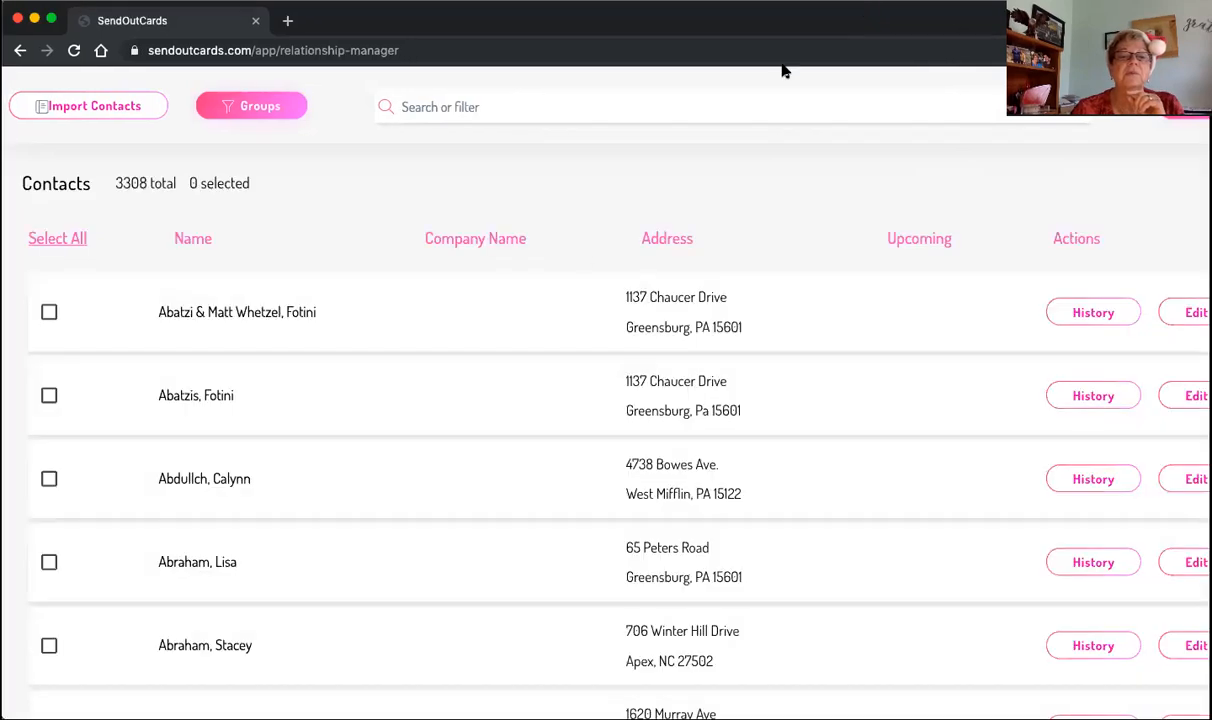
pyautogui.scroll(-5, 452, 413)
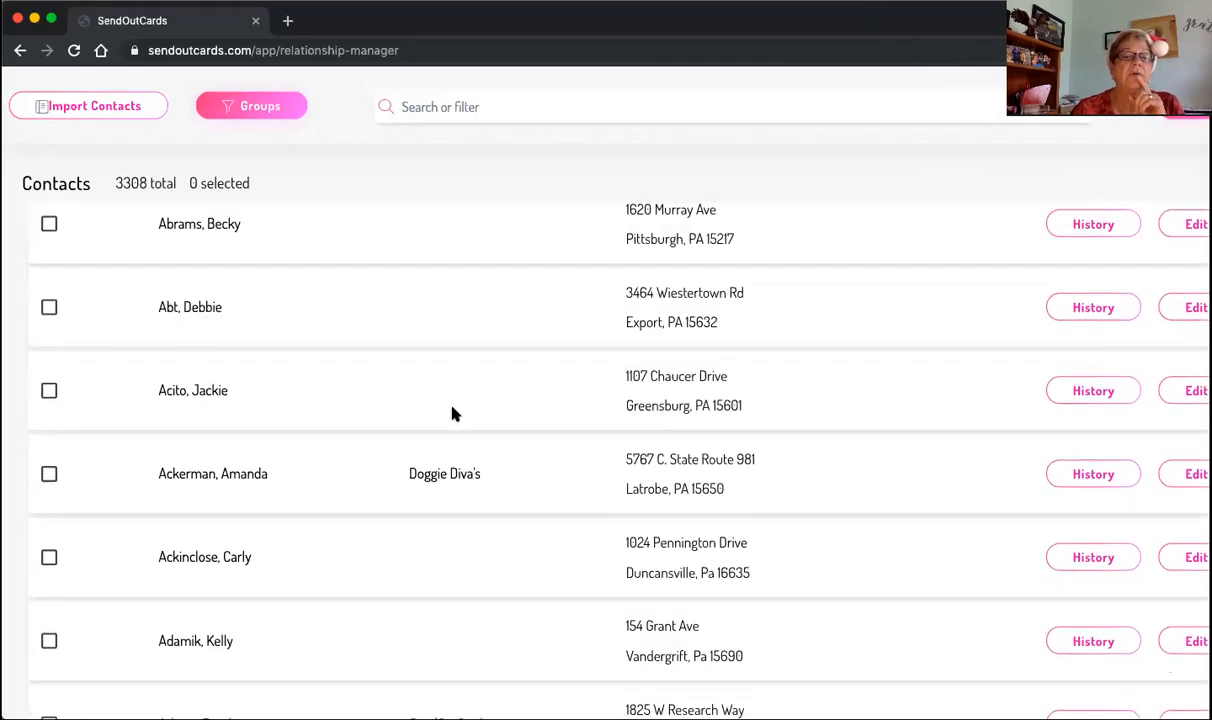
pyautogui.click(50, 445)
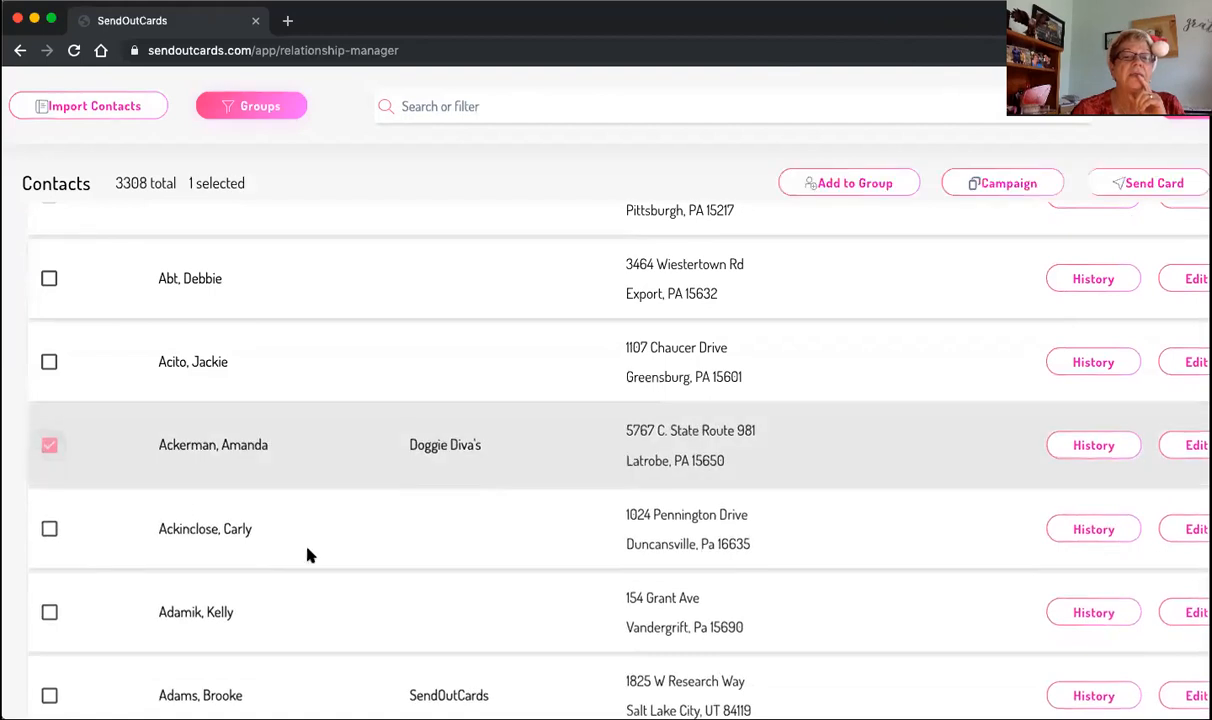
pyautogui.scroll(-3, 308, 552)
pyautogui.scroll(-3, 308, 557)
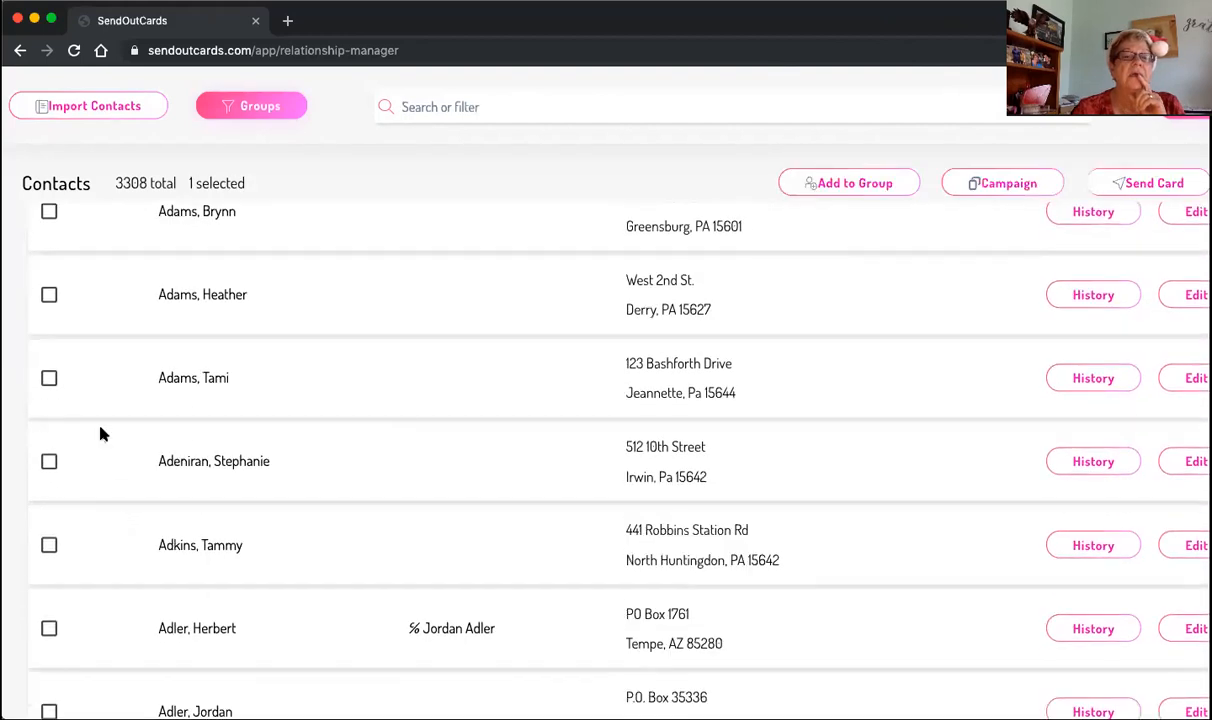
pyautogui.click(49, 380)
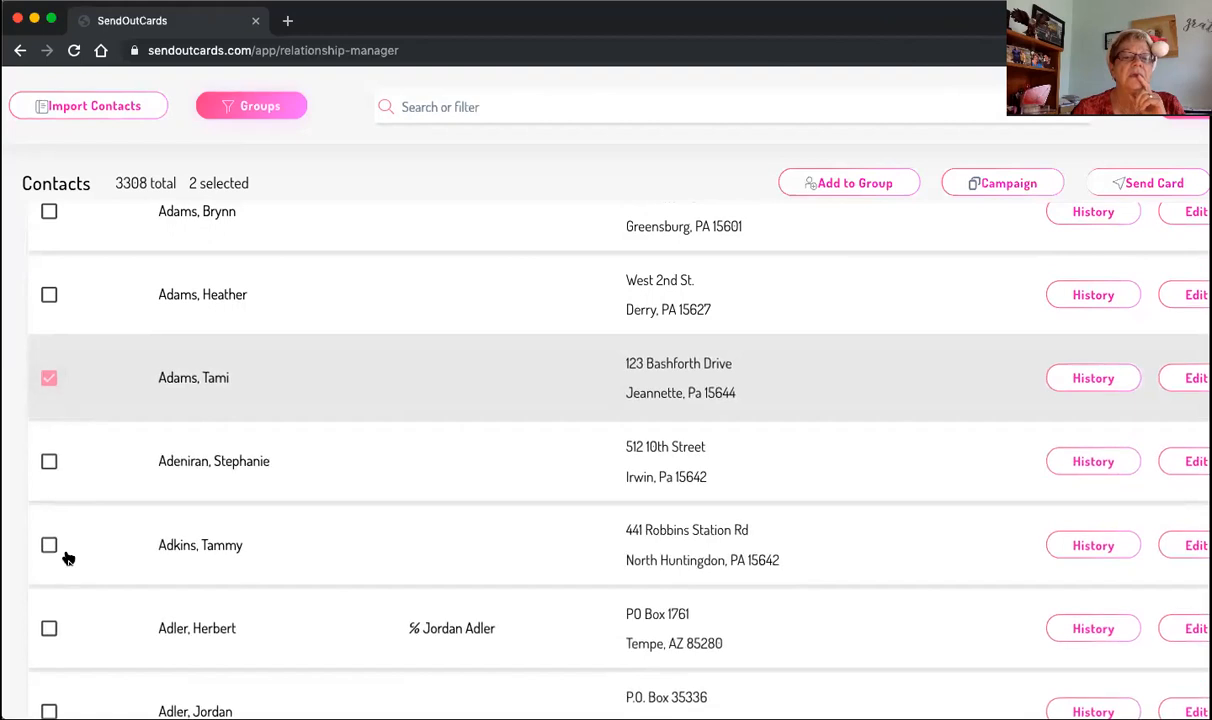
pyautogui.click(49, 546)
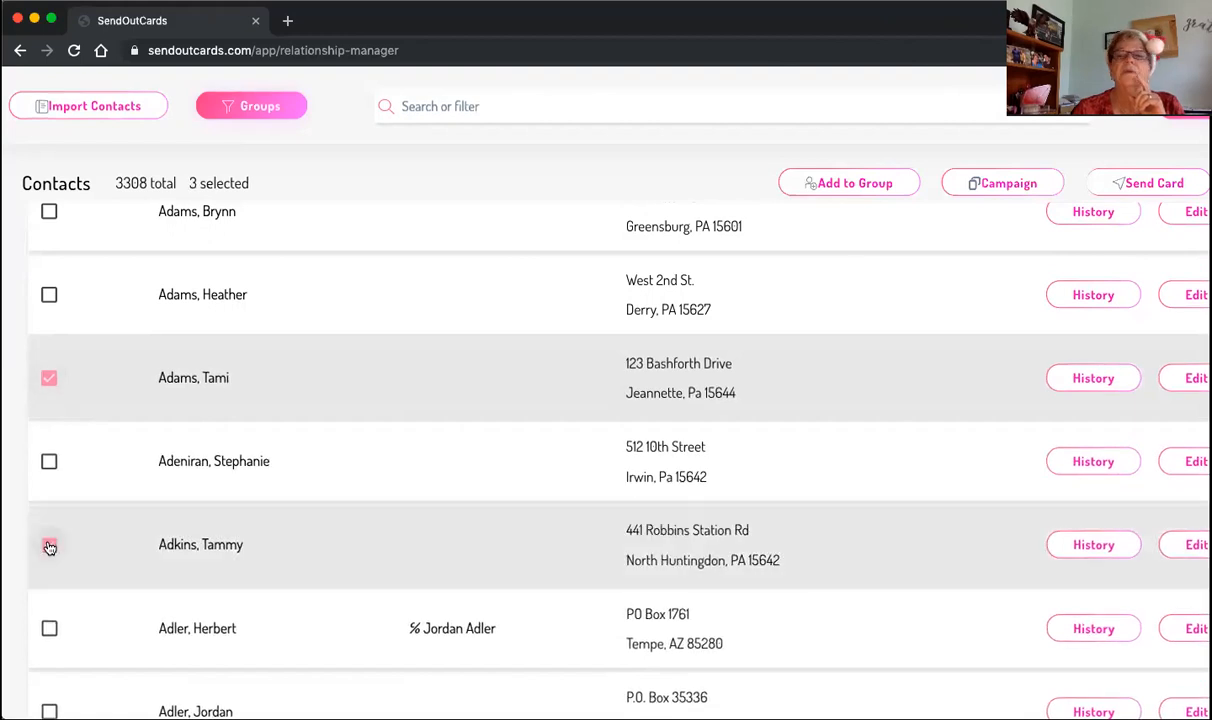
# - Add the three selected contacts to the existing 2019 Holiday Cards group
pyautogui.click(866, 184)
pyautogui.scroll(-10, 515, 473)
pyautogui.scroll(-15, 515, 473)
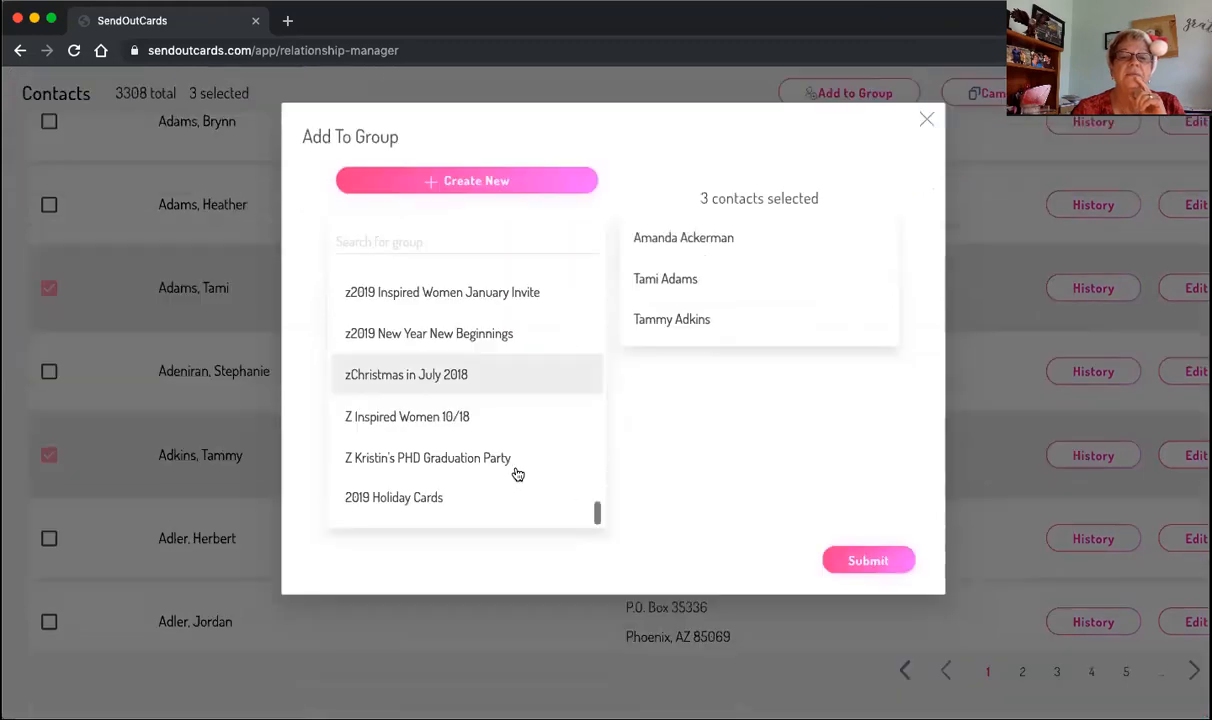
pyautogui.click(406, 503)
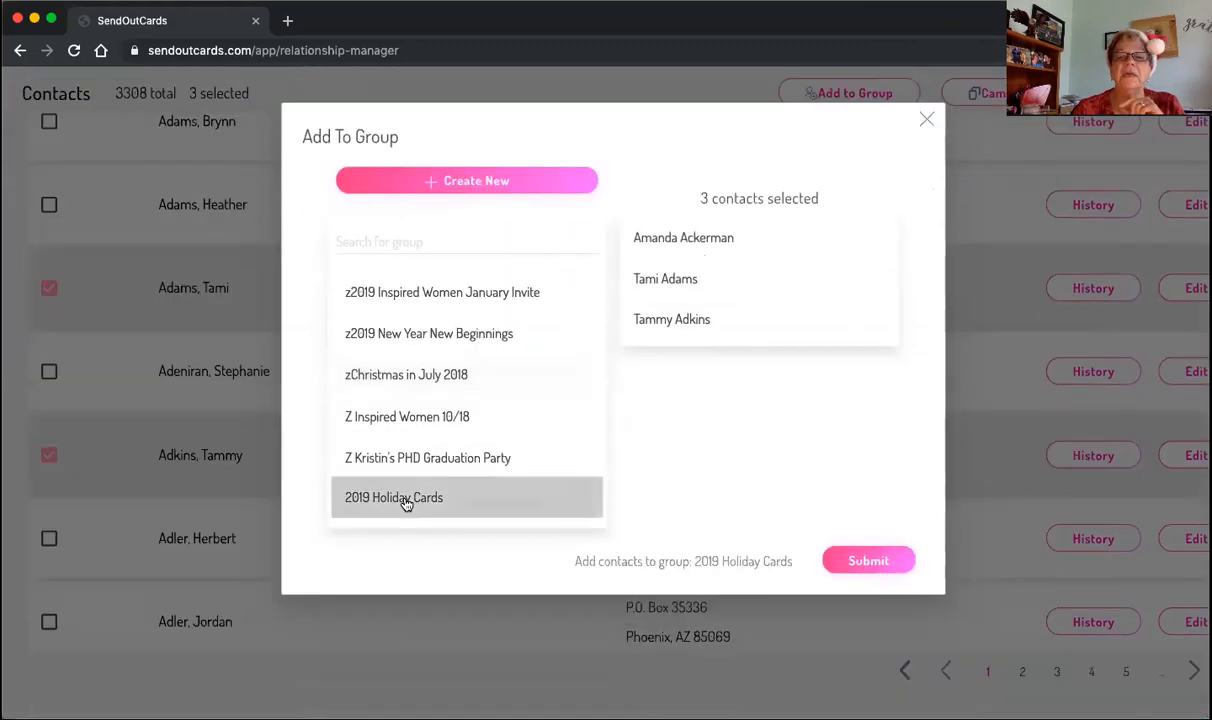
pyautogui.click(870, 561)
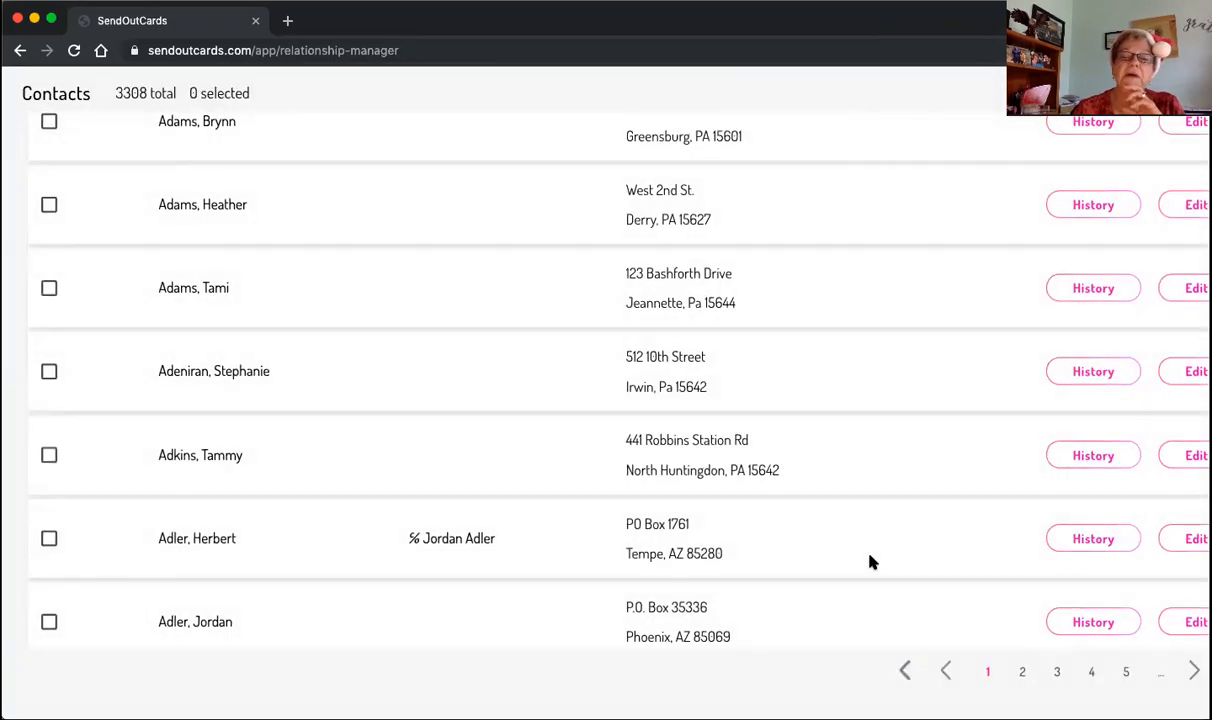
# - Start a new contact and enter the contact's first and last name
pyautogui.scroll(10, 870, 562)
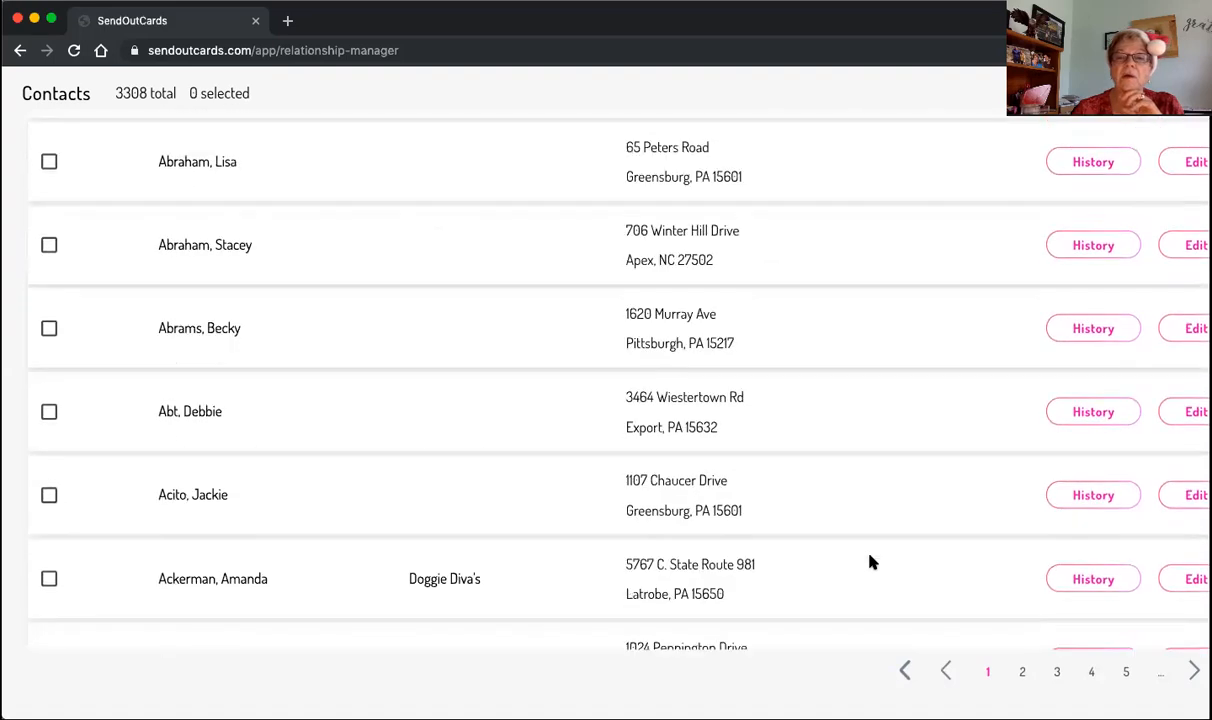
pyautogui.scroll(2, 870, 562)
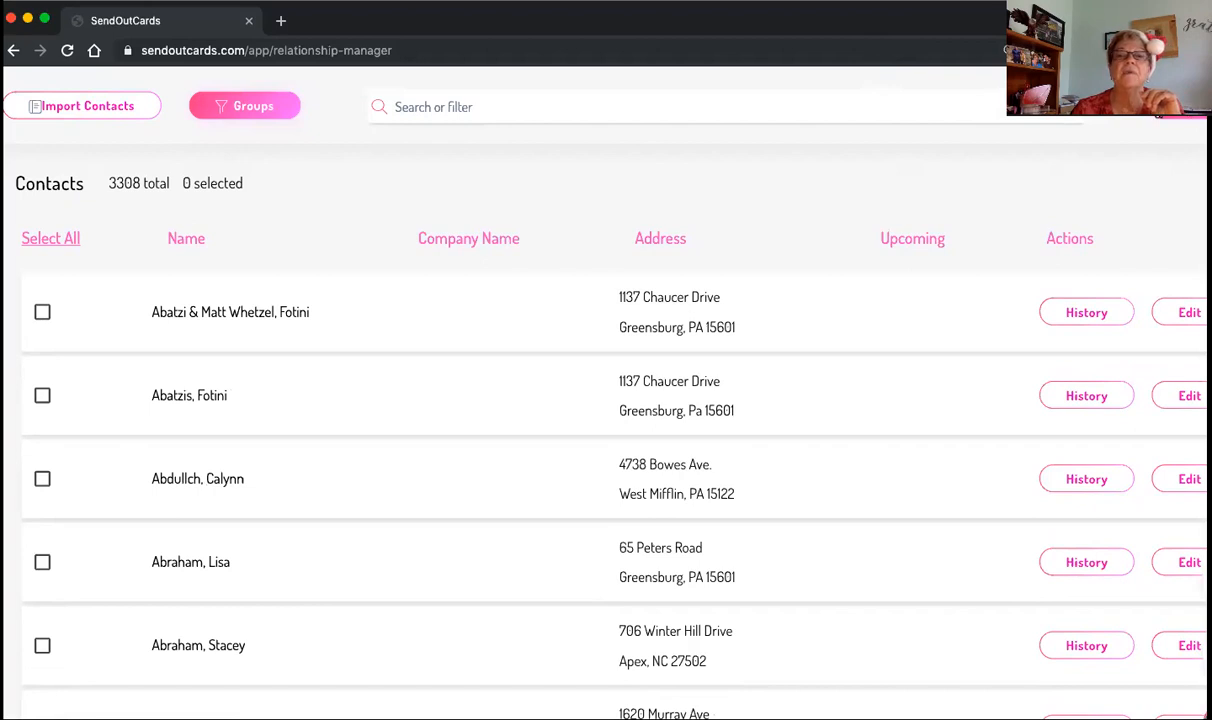
pyautogui.click(1182, 107)
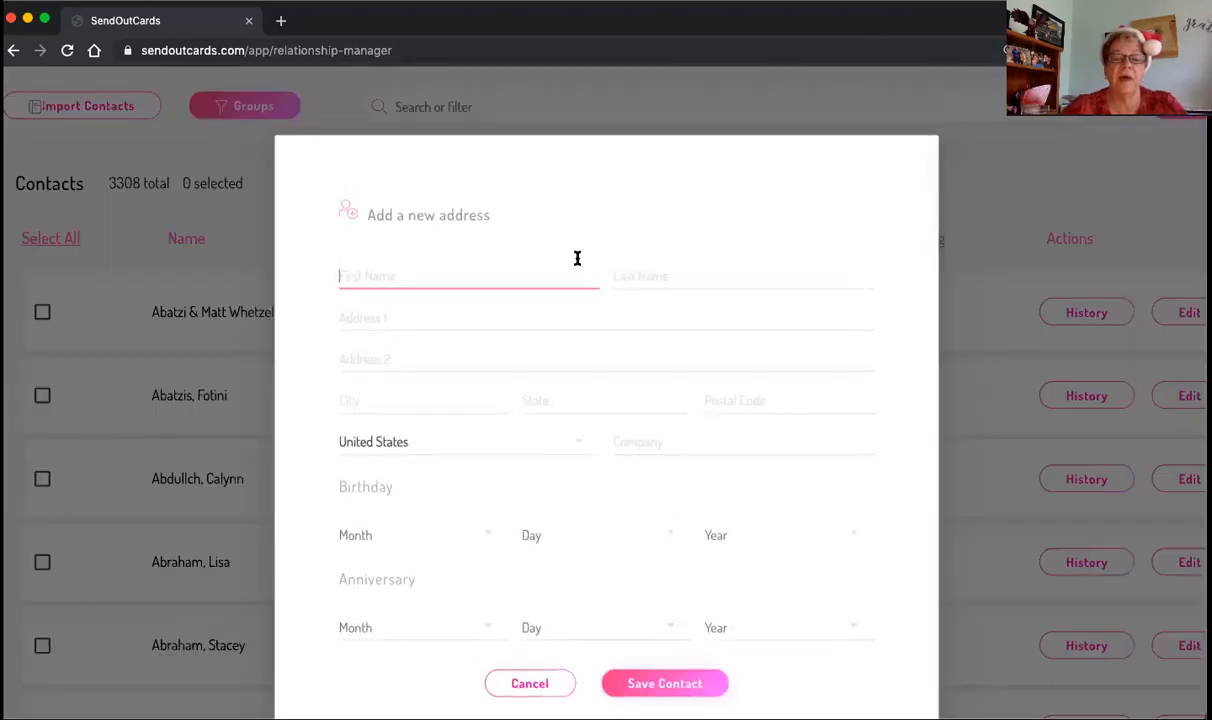
pyautogui.write('Merry')
pyautogui.press('Tab')
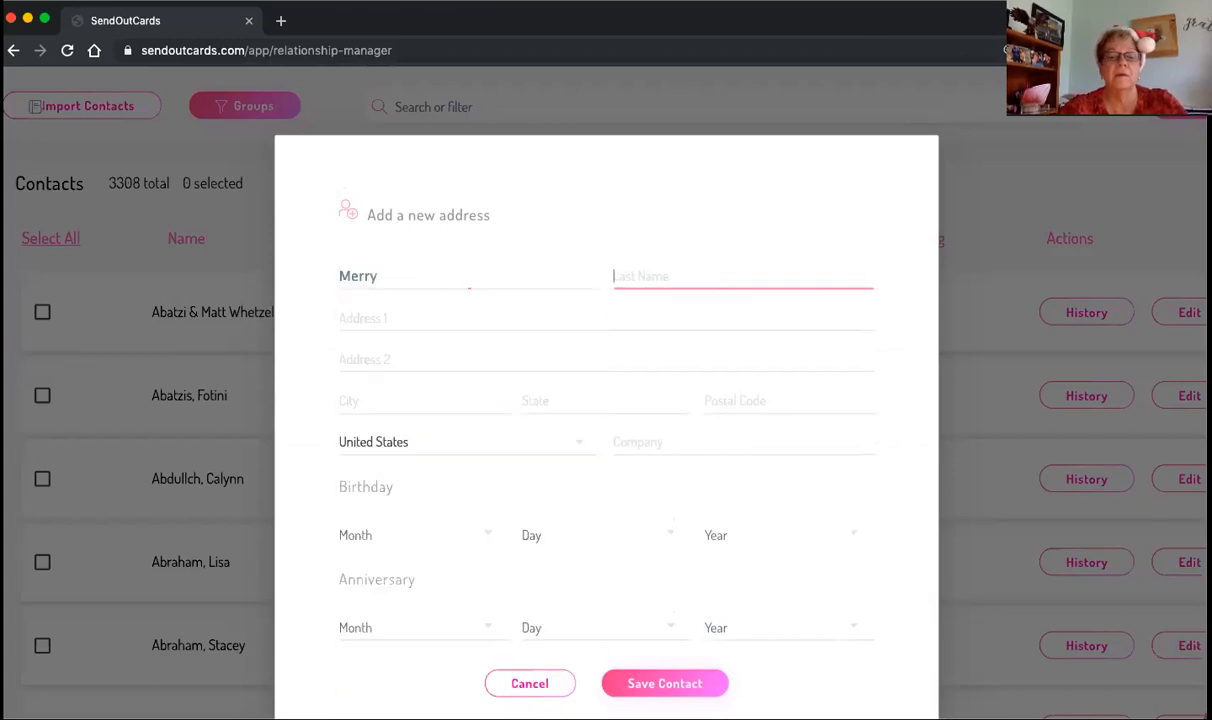
pyautogui.write('Christmast')
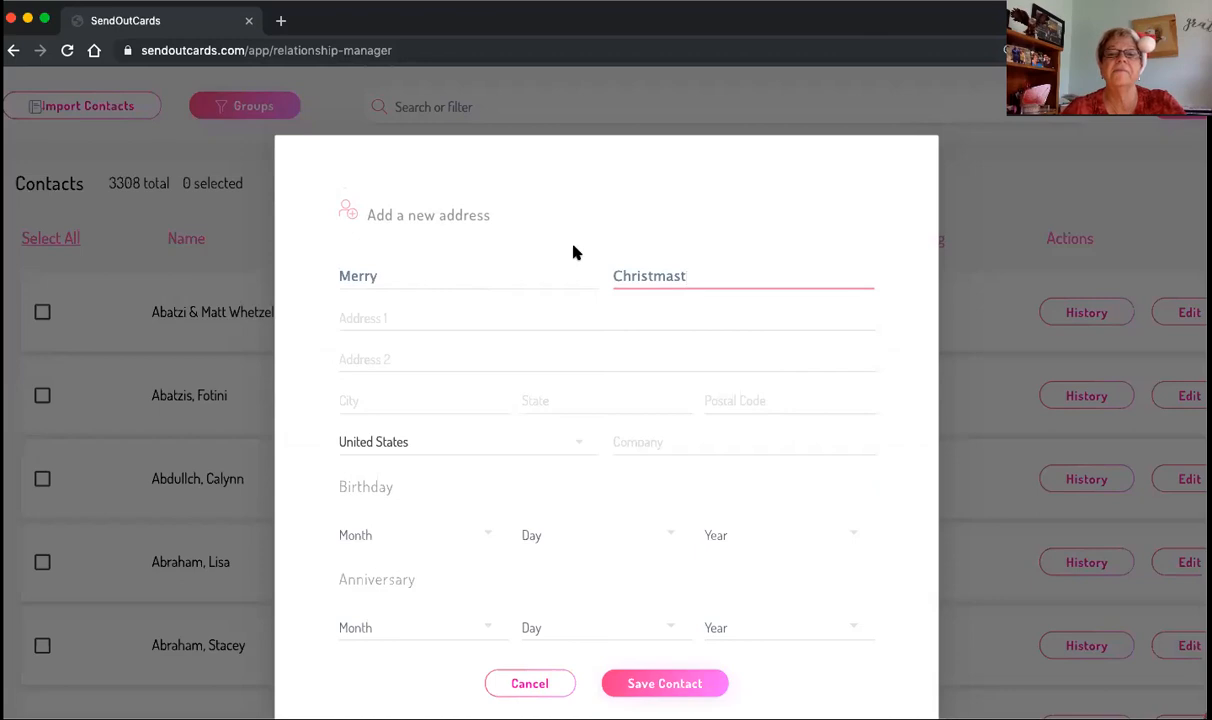
pyautogui.press('BackSpace')
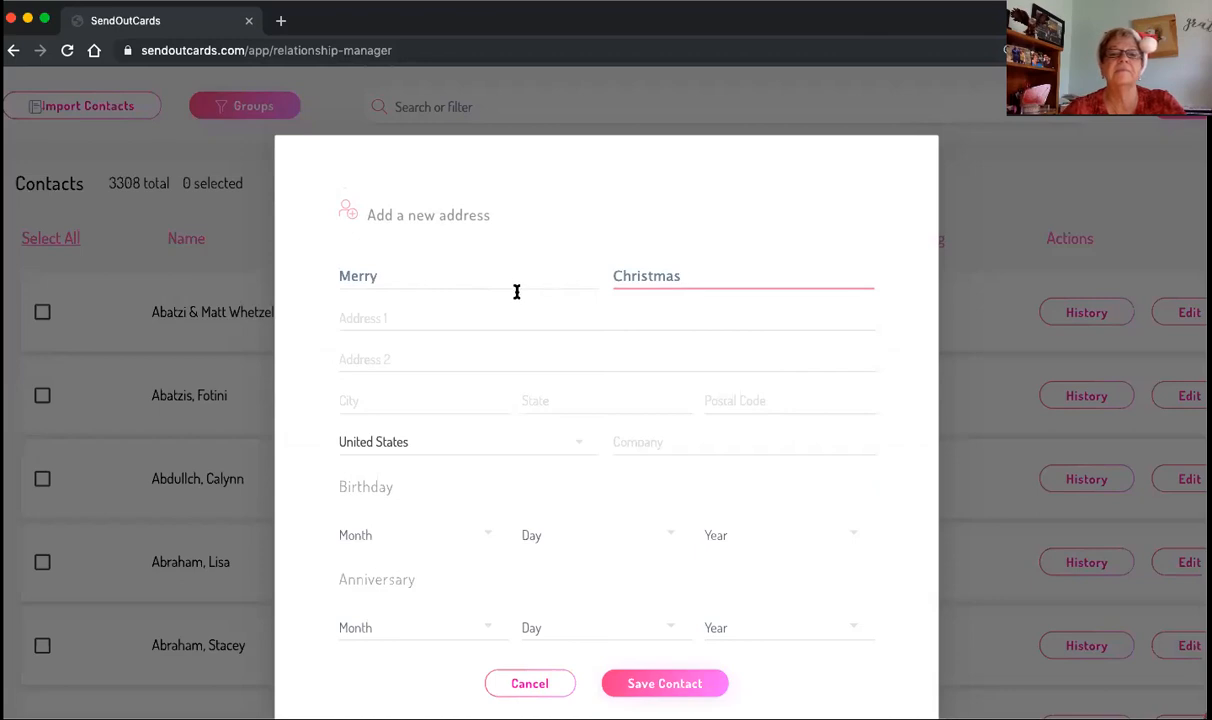
# - Fill in the new contact's street address, city, state and postal code, and save the contact
pyautogui.click(452, 314)
pyautogui.write('Be')
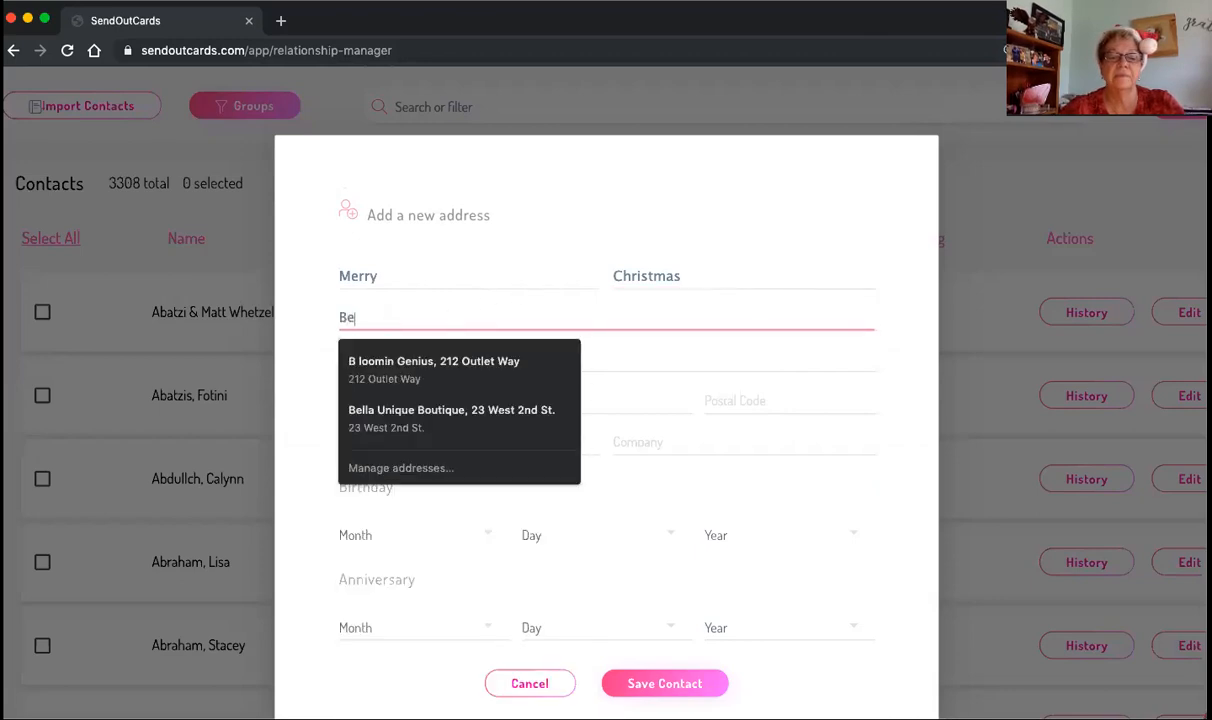
pyautogui.write(' Happy')
pyautogui.press('Tab')
pyautogui.press('Tab')
pyautogui.write('Creensb')
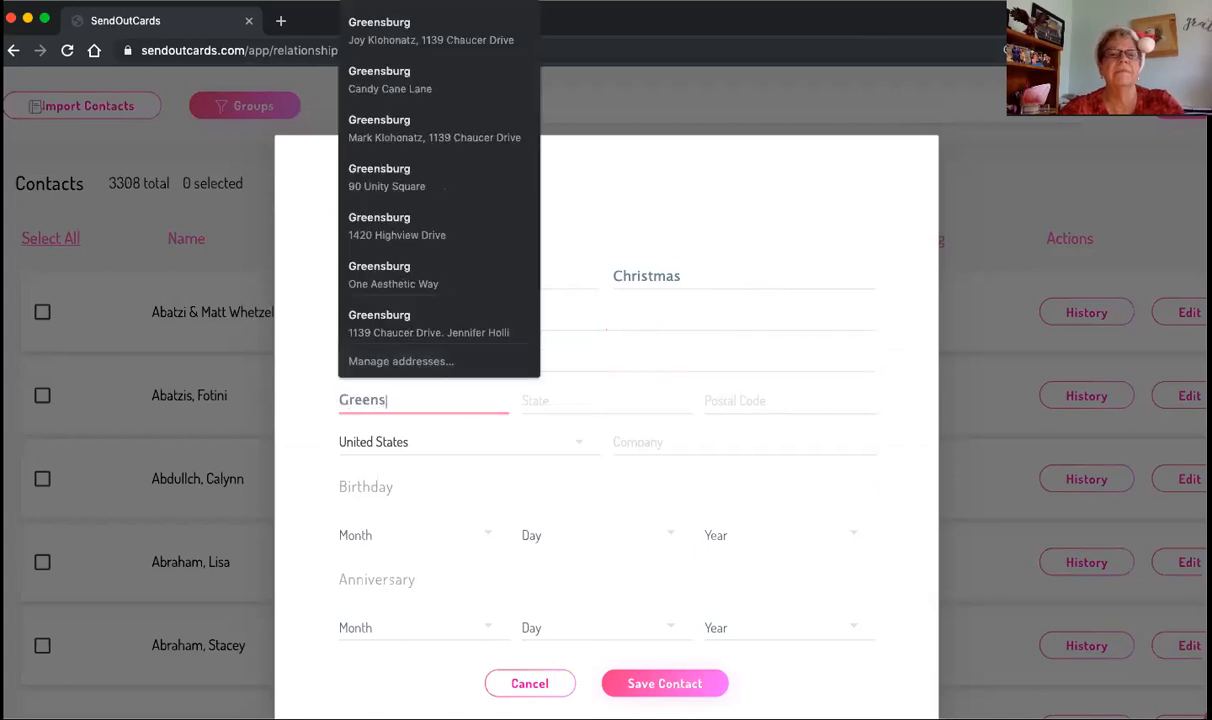
pyautogui.write('urg')
pyautogui.press('Tab')
pyautogui.write('PA')
pyautogui.press('Tab')
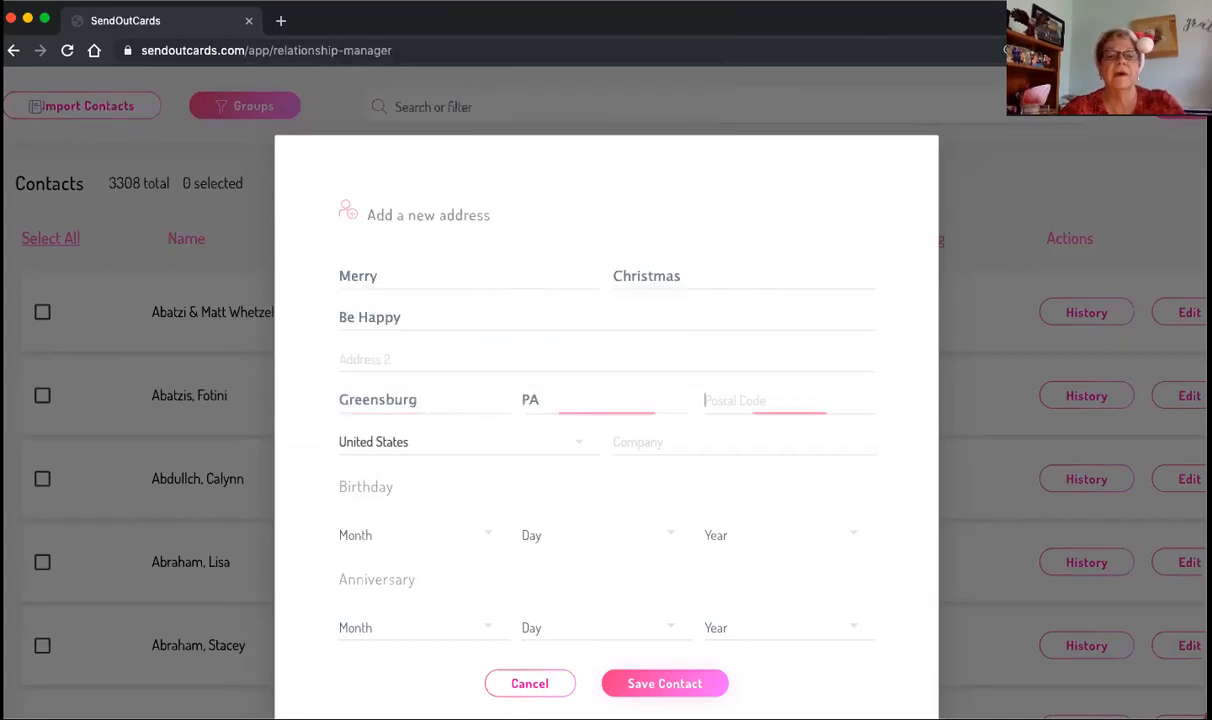
pyautogui.write('15601')
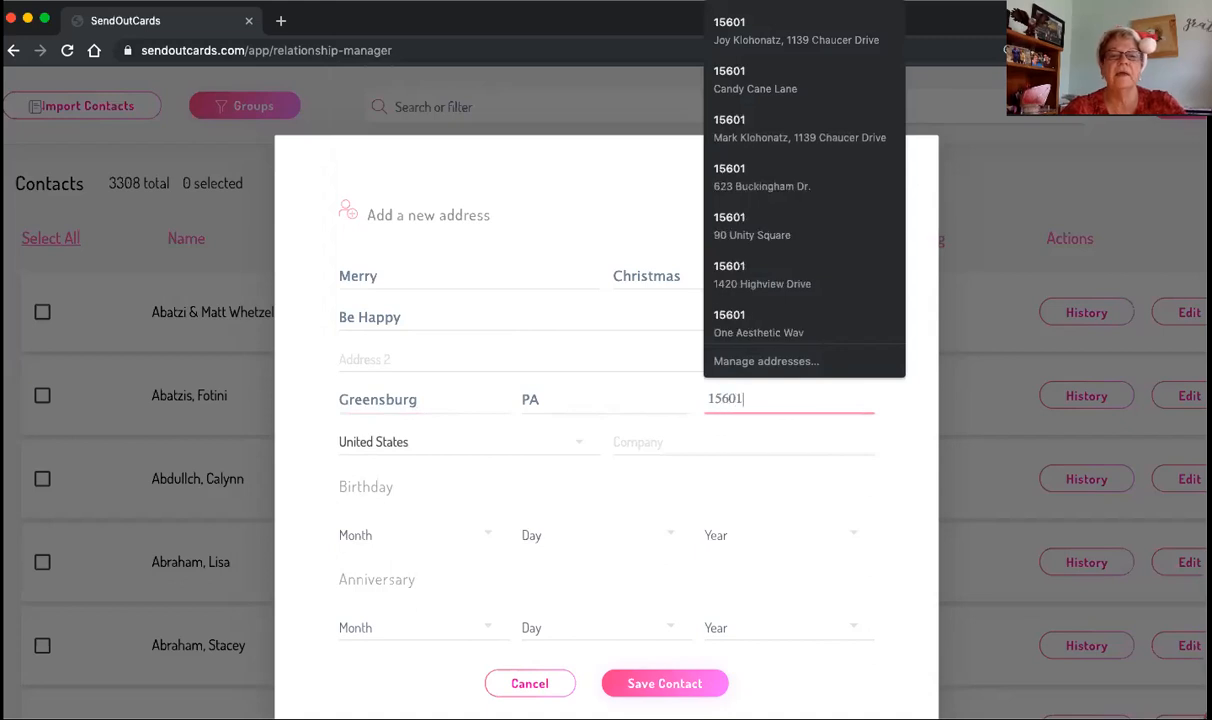
pyautogui.click(638, 686)
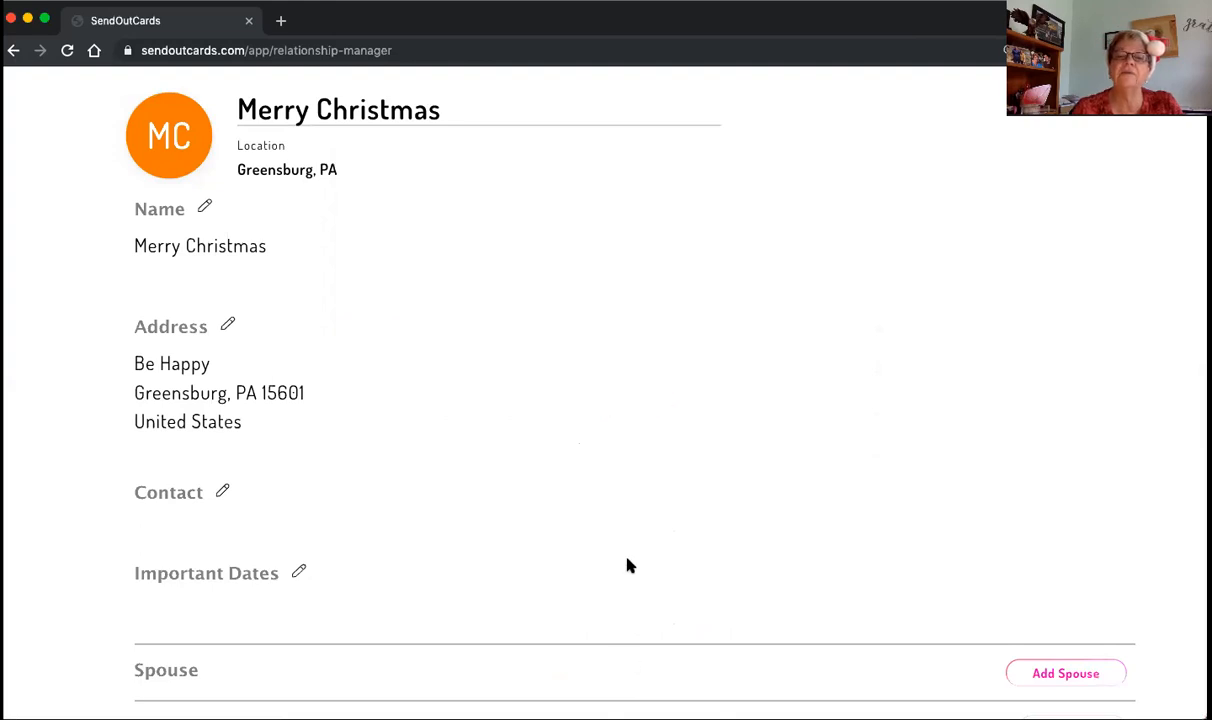
pyautogui.scroll(-5, 628, 566)
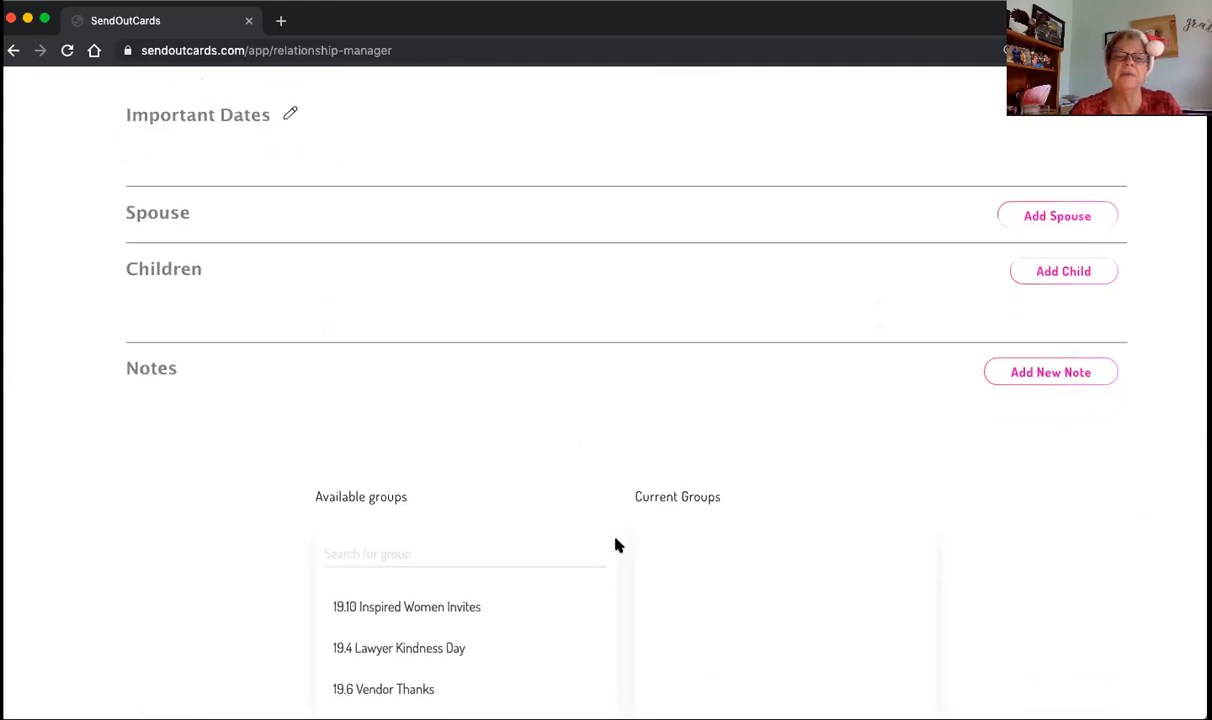
pyautogui.click(479, 498)
pyautogui.write('happy')
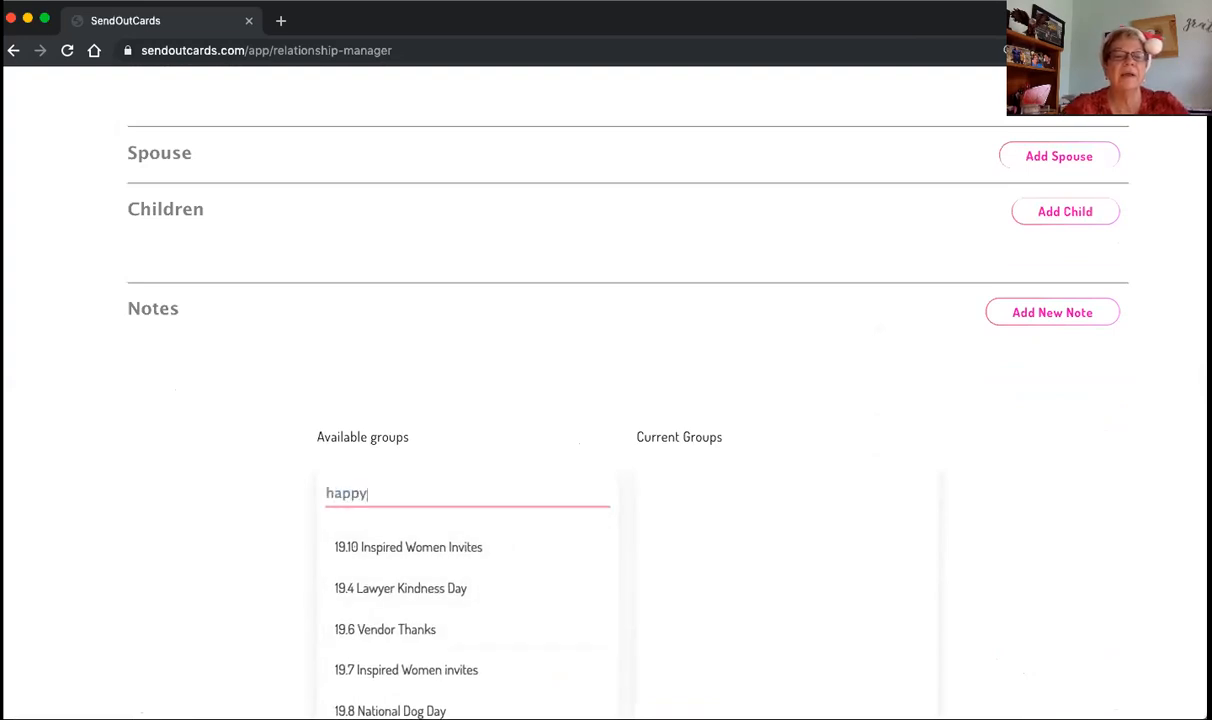
pyautogui.press('BackSpace')
pyautogui.press('BackSpace')
pyautogui.press('BackSpace')
pyautogui.press('BackSpace')
pyautogui.press('BackSpace')
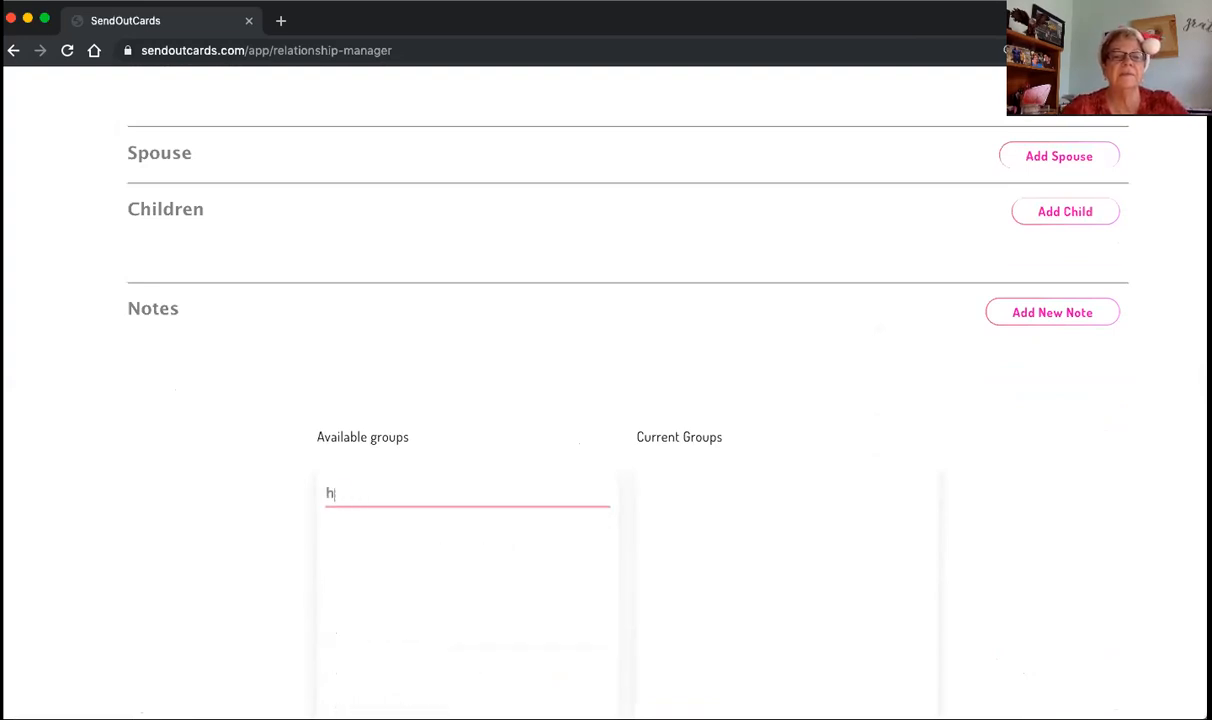
# - Add the new contact to the 2019 Holiday Cards group and save the group assignment
pyautogui.scroll(-20, 499, 597)
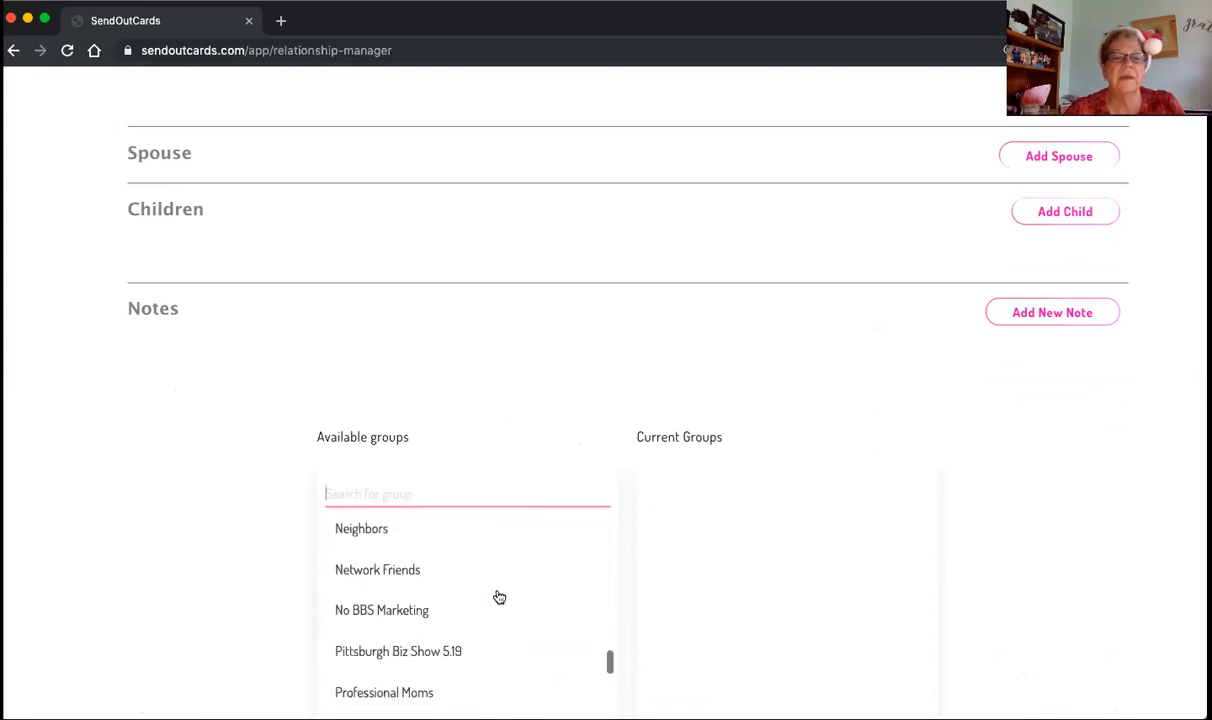
pyautogui.scroll(20, 495, 592)
pyautogui.scroll(-1, 495, 592)
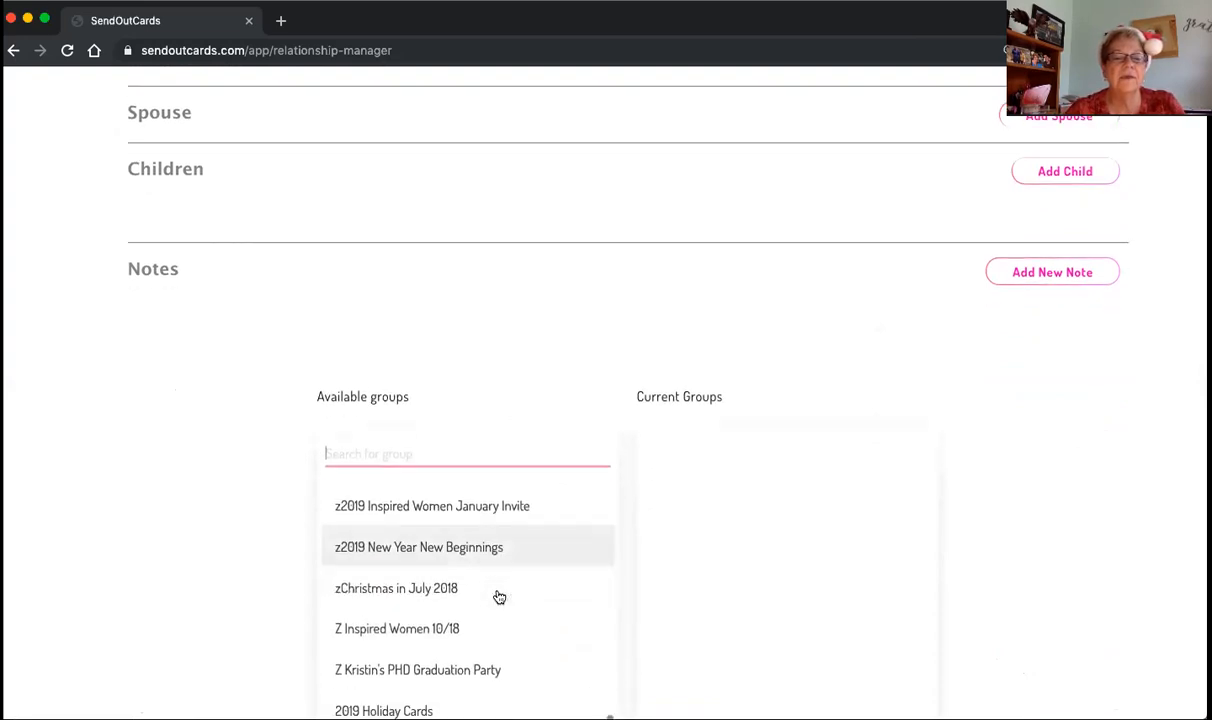
pyautogui.scroll(5, 497, 596)
pyautogui.scroll(-10, 497, 596)
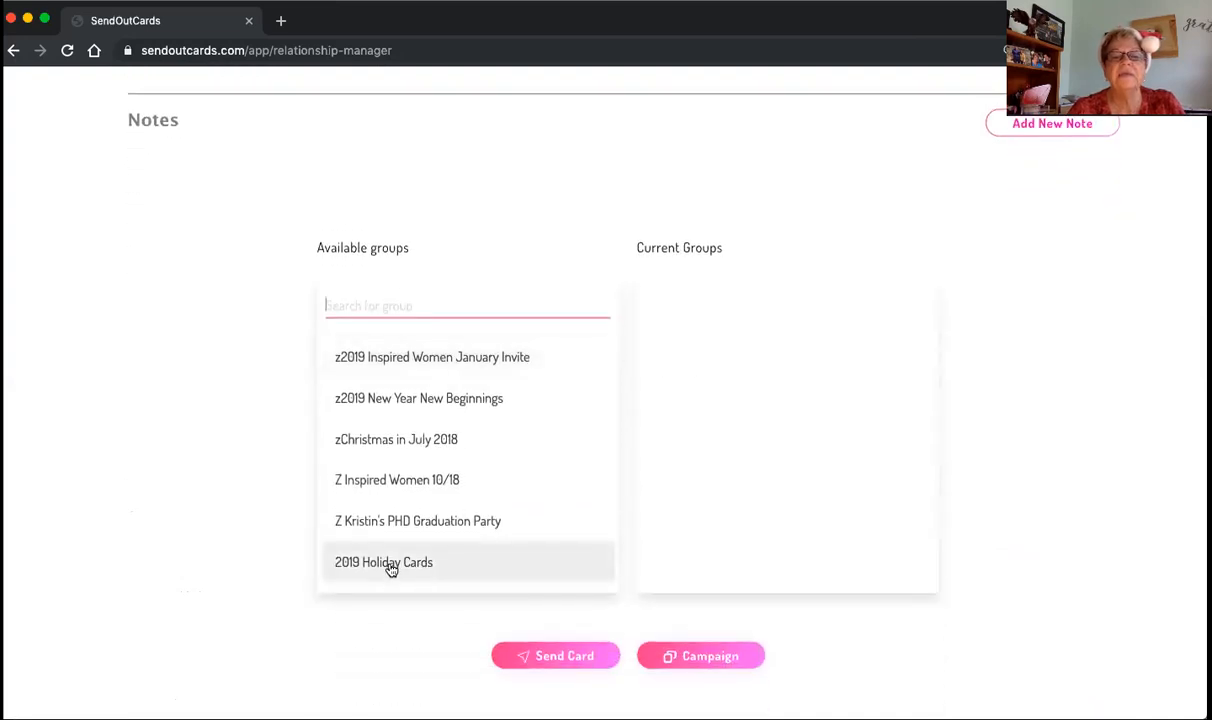
pyautogui.click(392, 569)
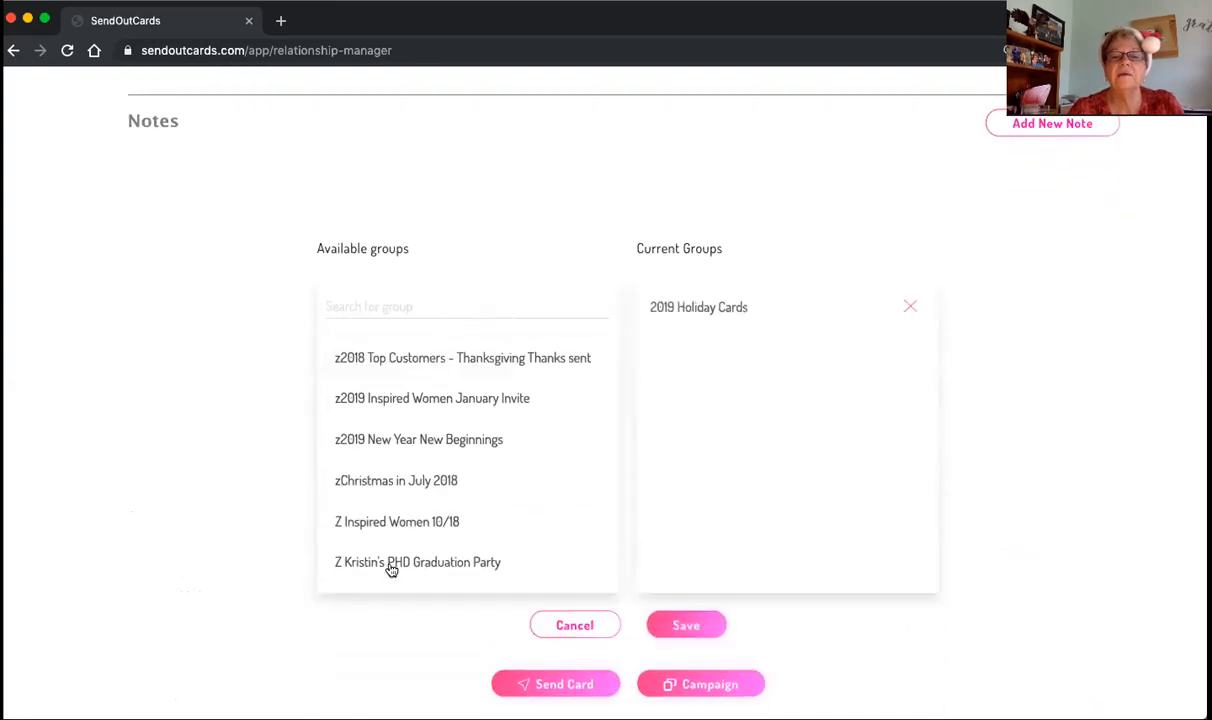
pyautogui.click(689, 626)
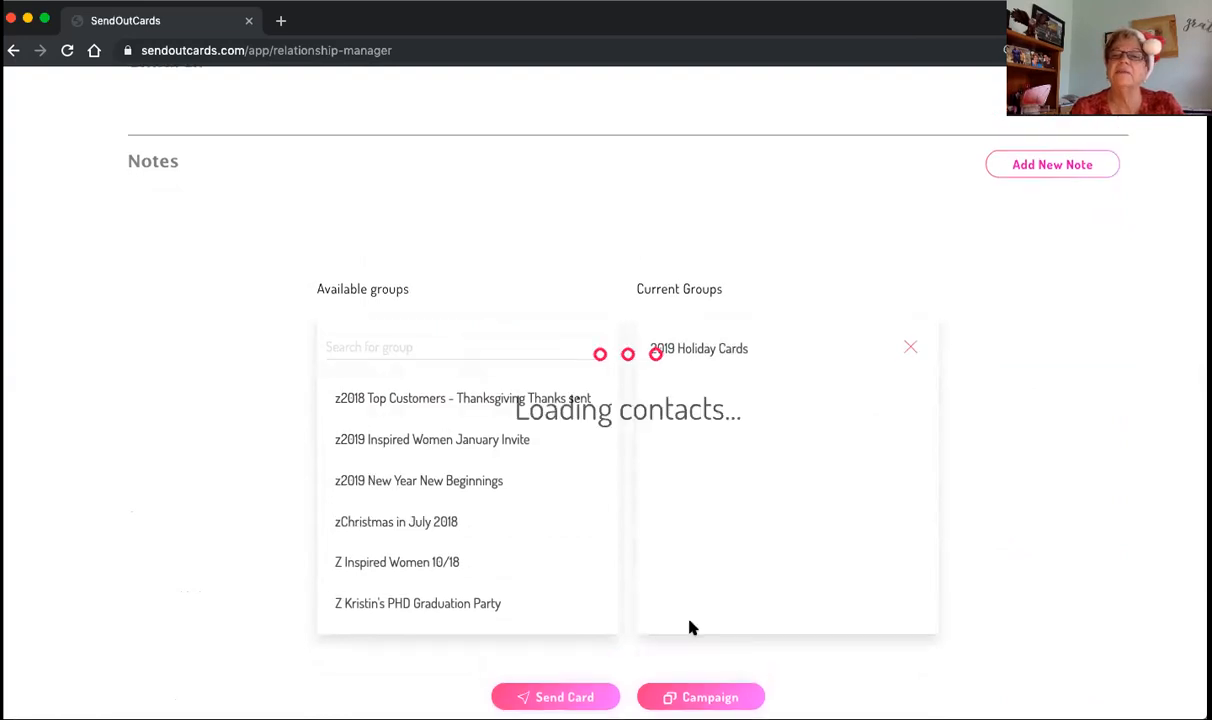
# - Reduce the page zoom and close the new contact's details to return to the contacts list
pyautogui.scroll(10, 737, 555)
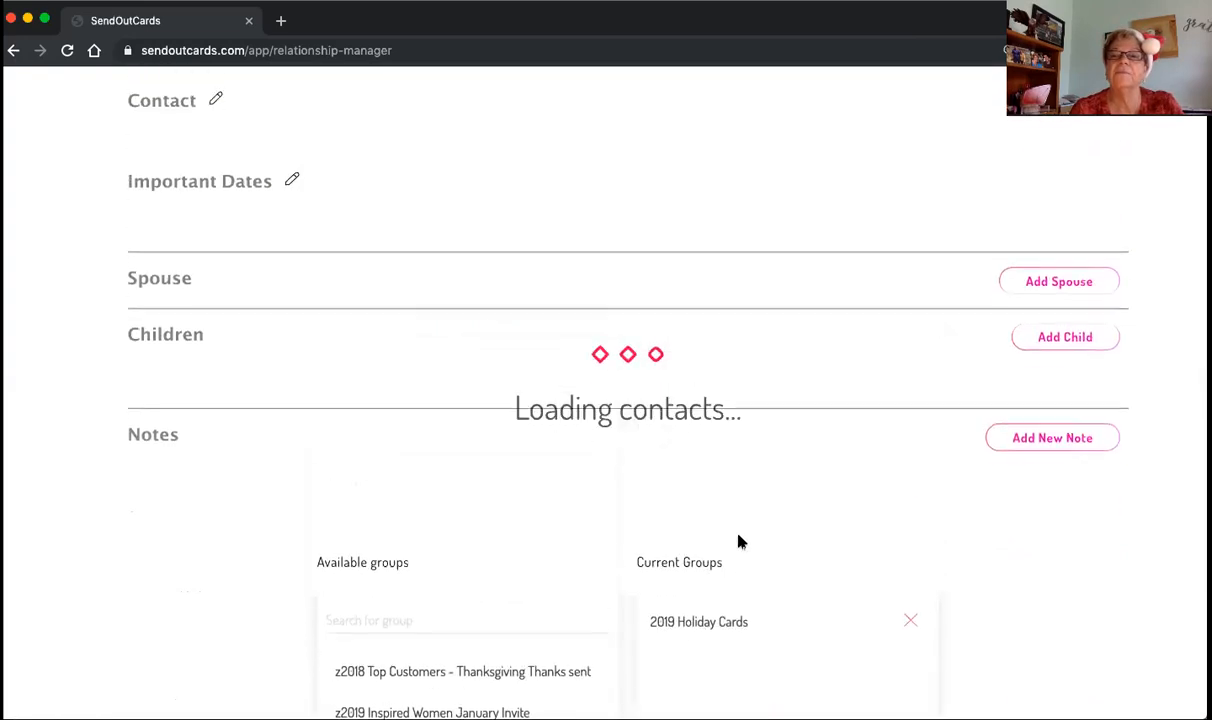
pyautogui.scroll(2, 737, 542)
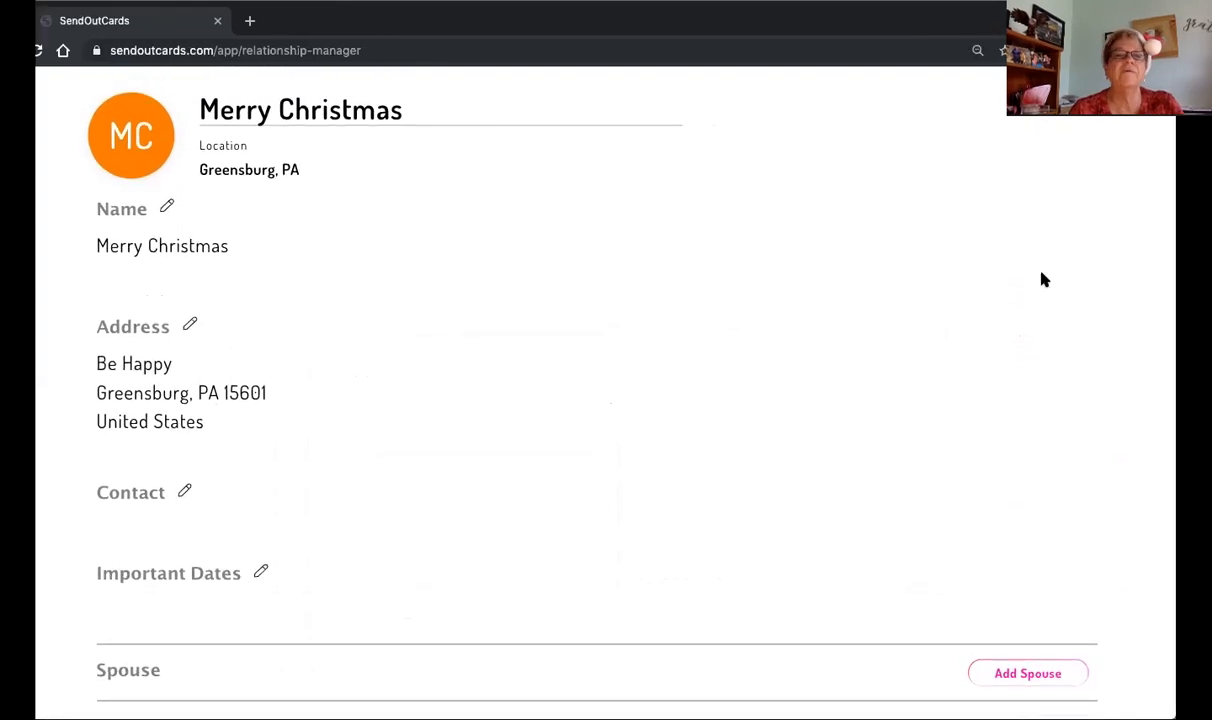
pyautogui.hotkey('ctrl', '-')
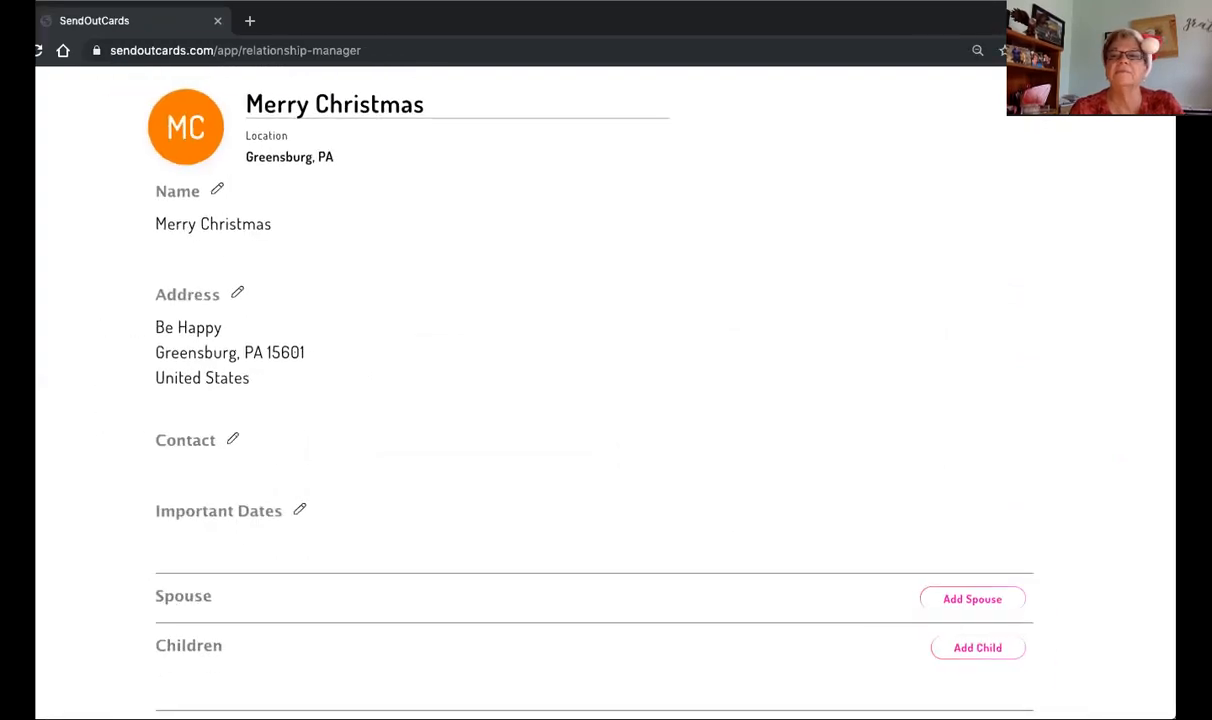
pyautogui.click(1105, 98)
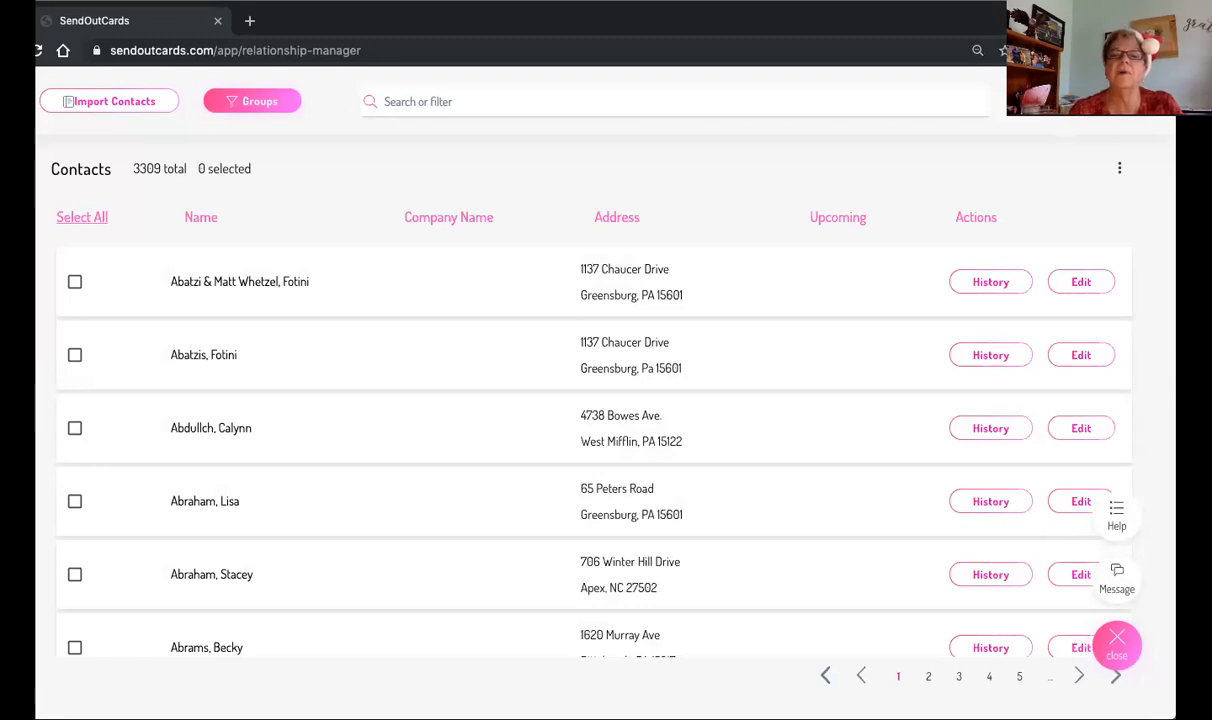
# - Switch to the groups list and try searching it for 2109
pyautogui.click(260, 102)
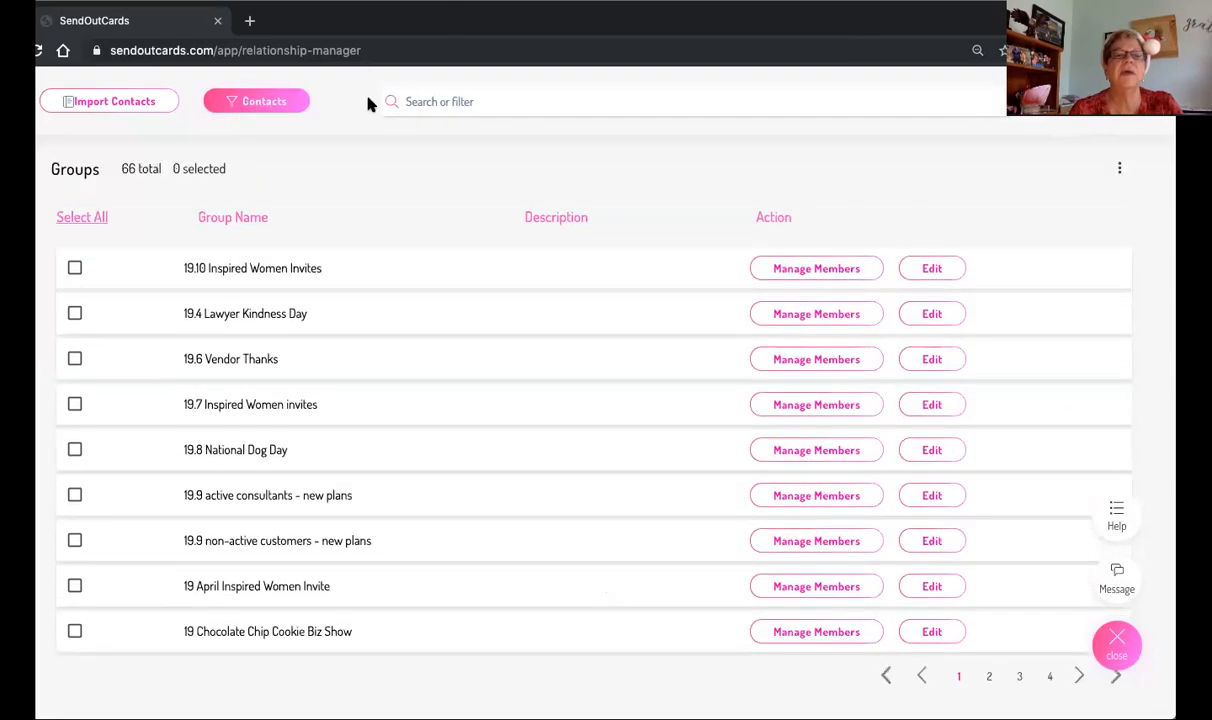
pyautogui.click(455, 100)
pyautogui.write('10')
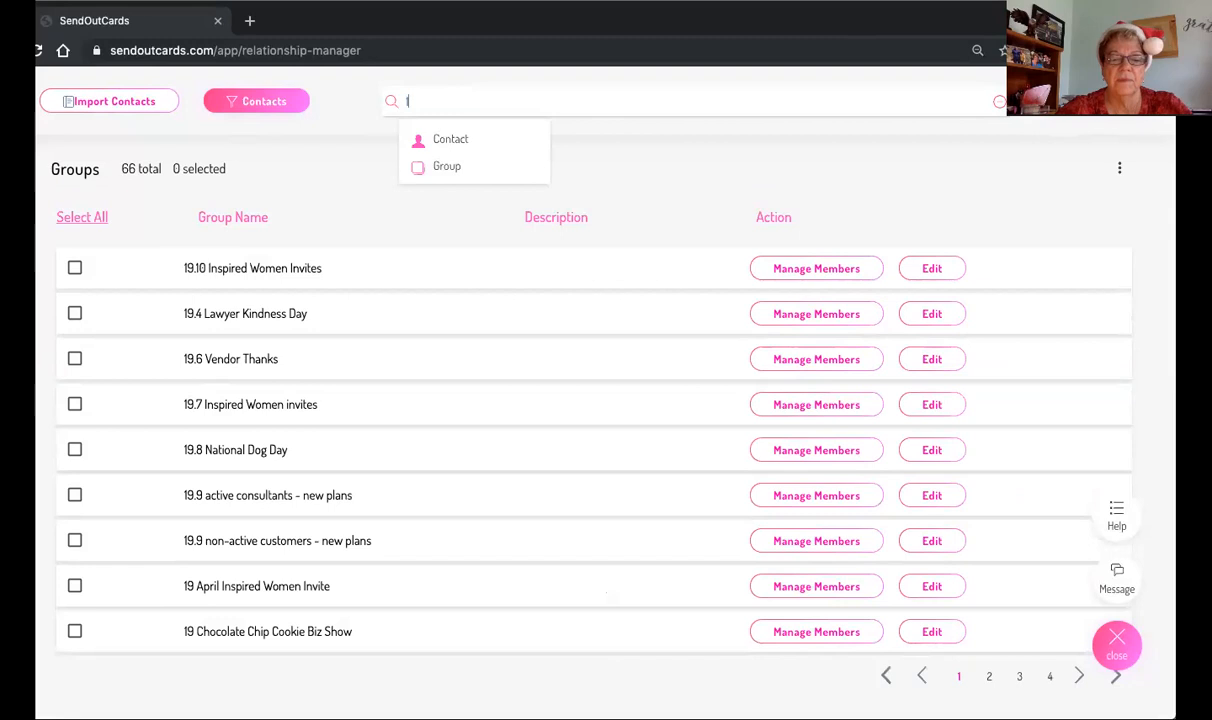
pyautogui.press('BackSpace')
pyautogui.press('BackSpace')
pyautogui.write('2109')
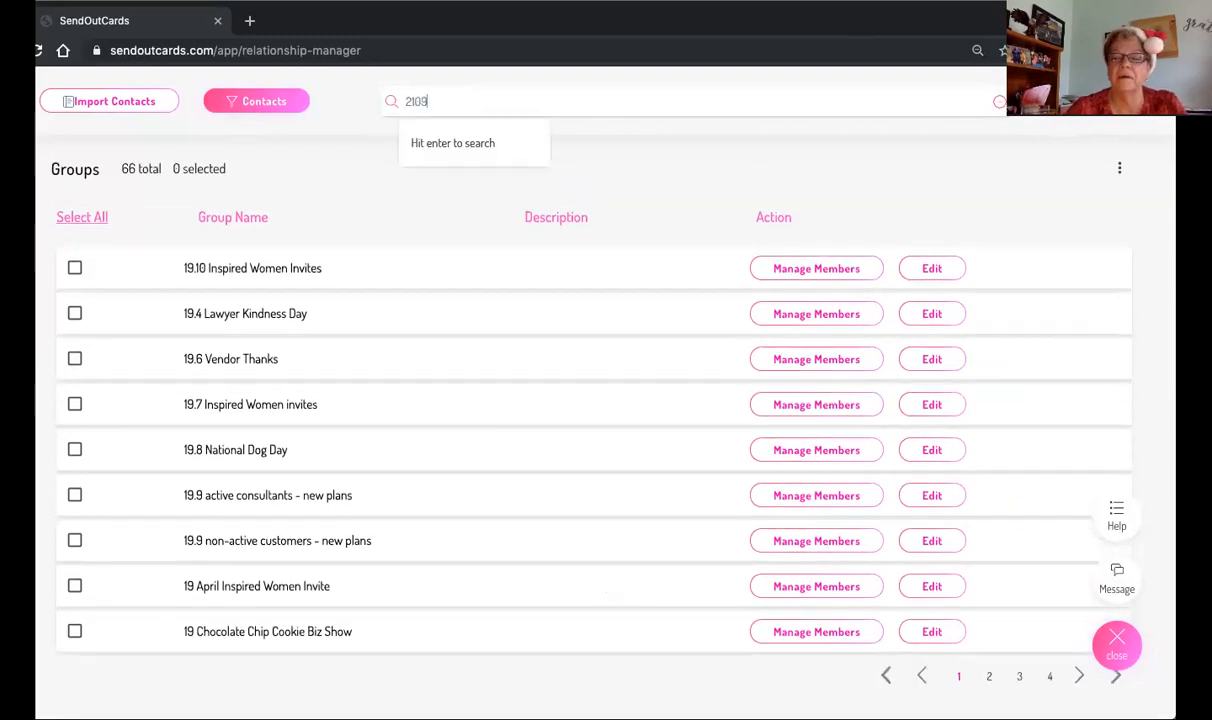
pyautogui.press('Return')
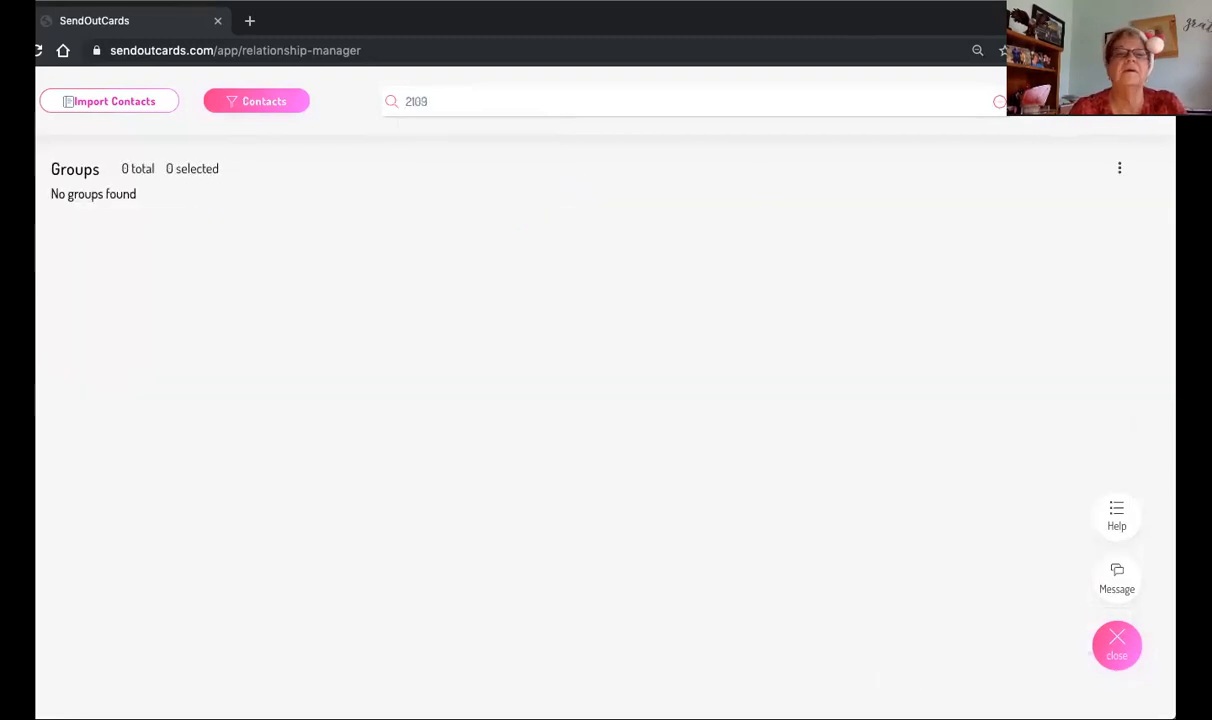
# - Search the groups for 2019 and review the members of the 2019 Holiday Cards group
pyautogui.doubleClick(414, 101)
pyautogui.write('2019')
pyautogui.press('Return')
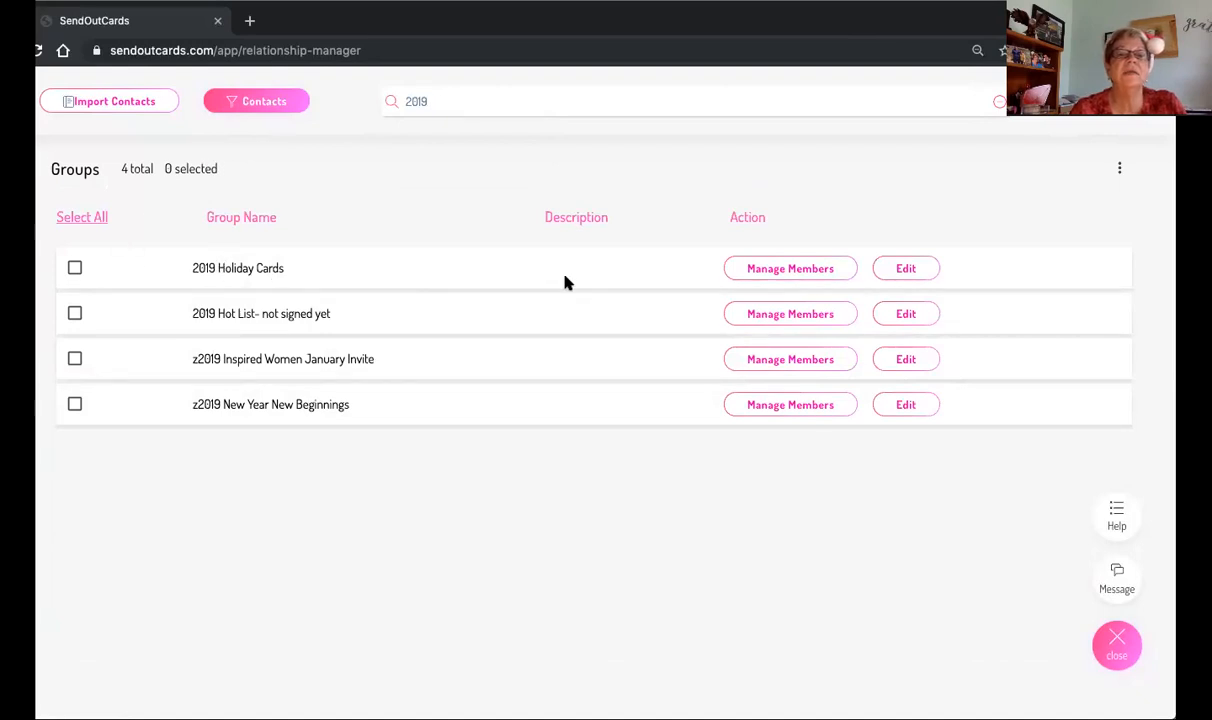
pyautogui.click(760, 269)
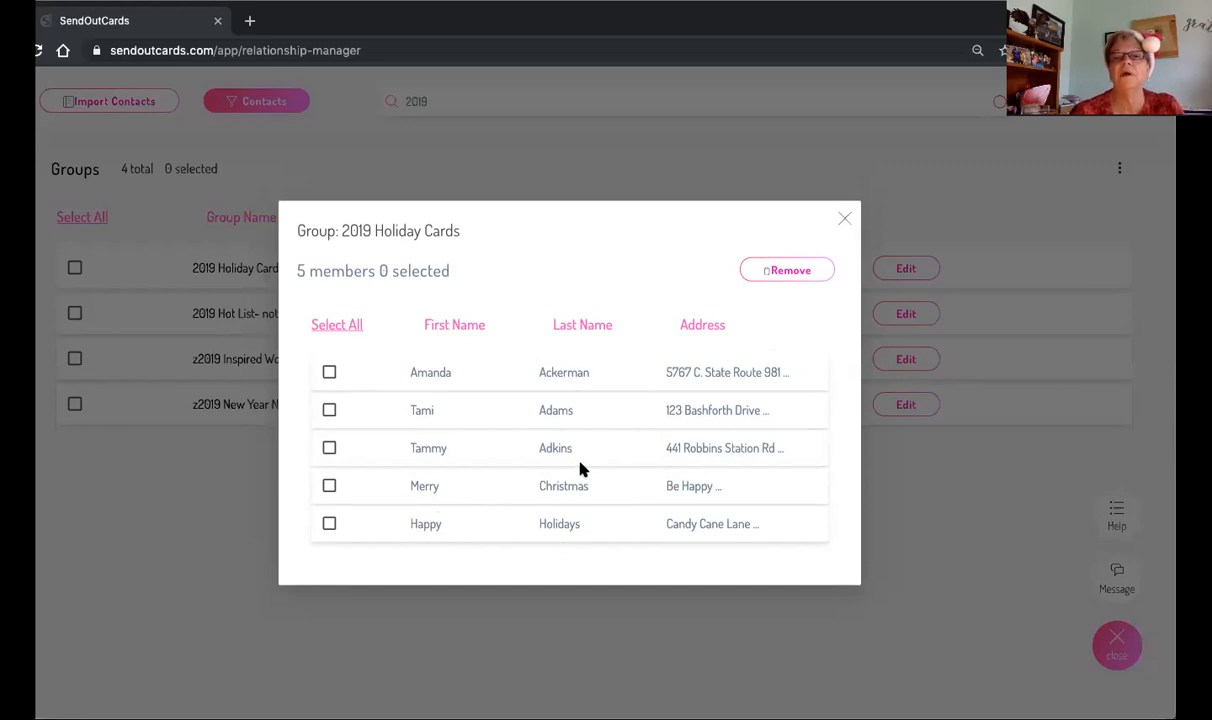
pyautogui.click(843, 219)
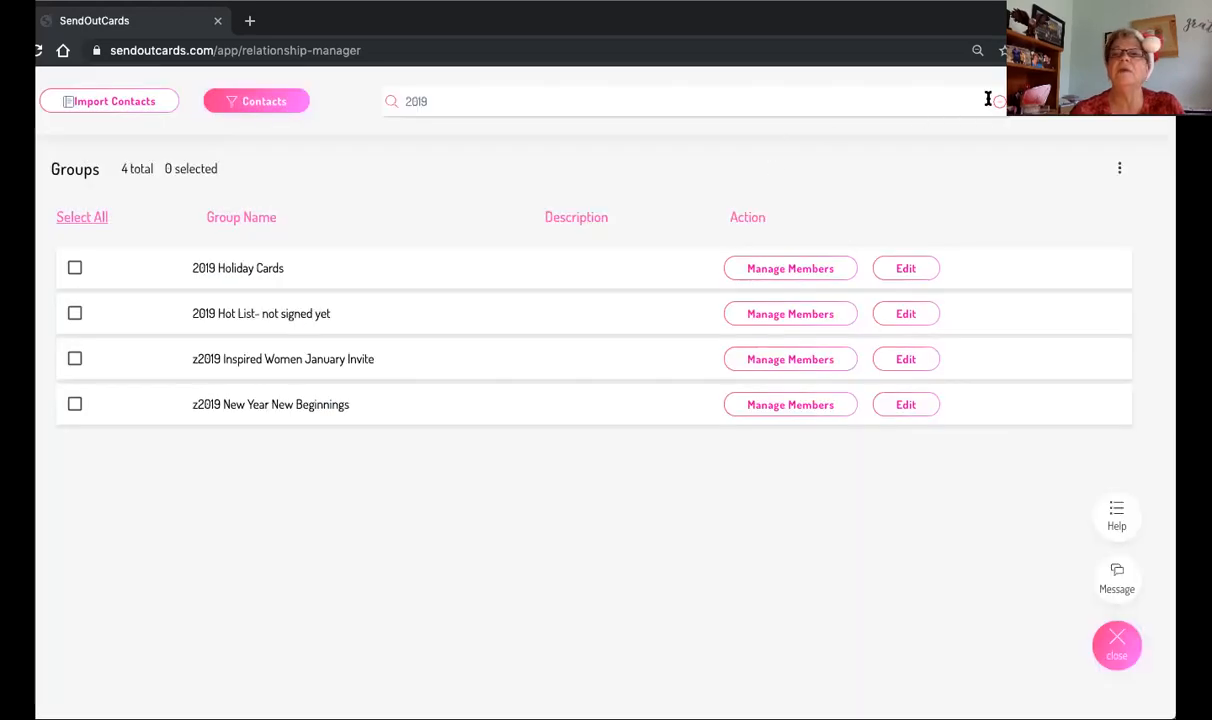
# - Clear the group search and switch back to the contacts list
pyautogui.click(999, 101)
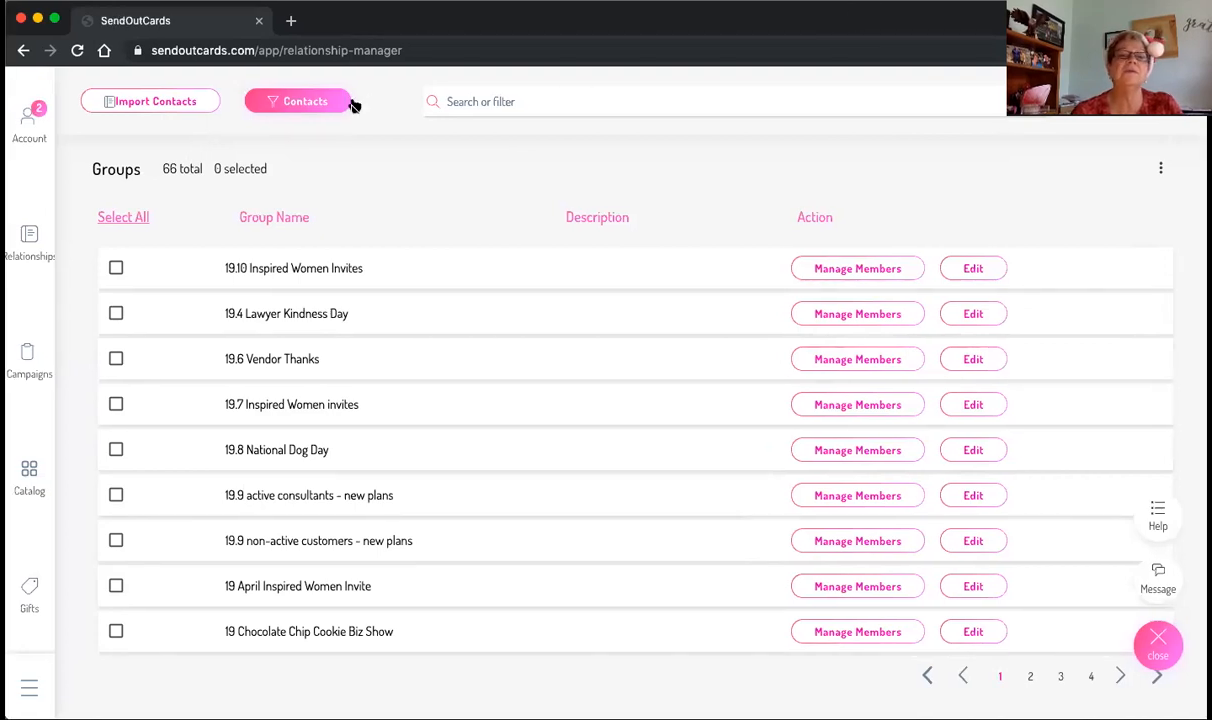
pyautogui.click(314, 99)
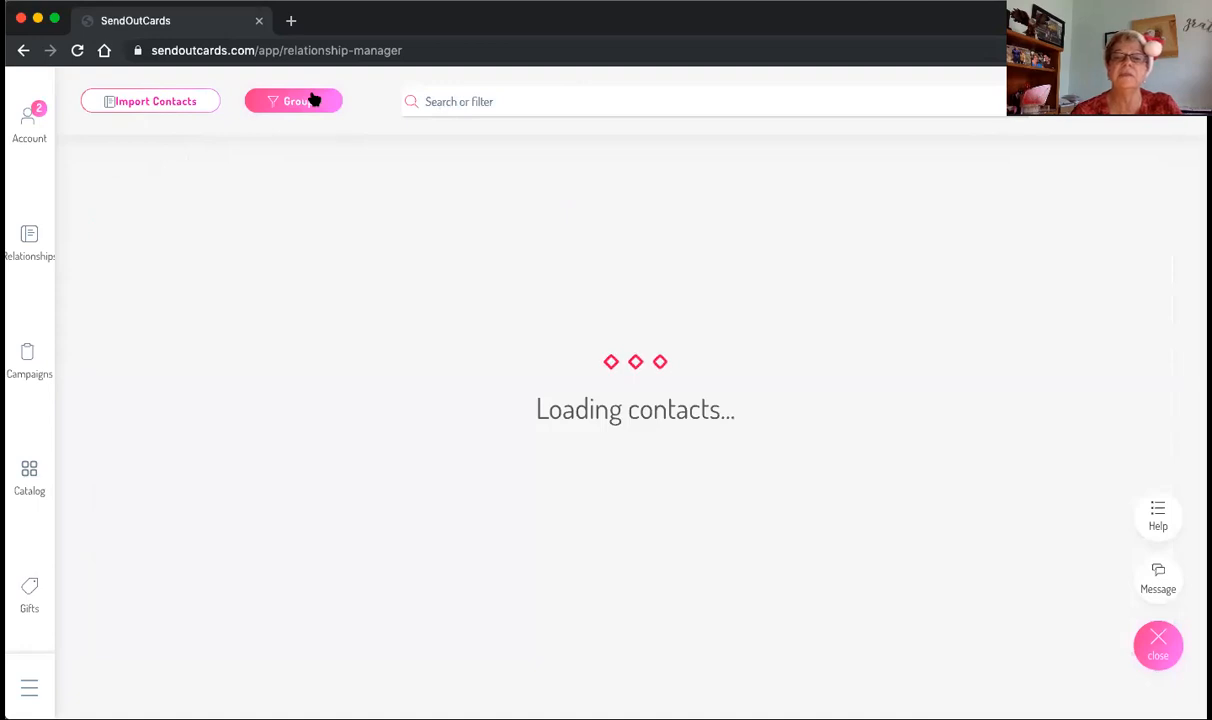